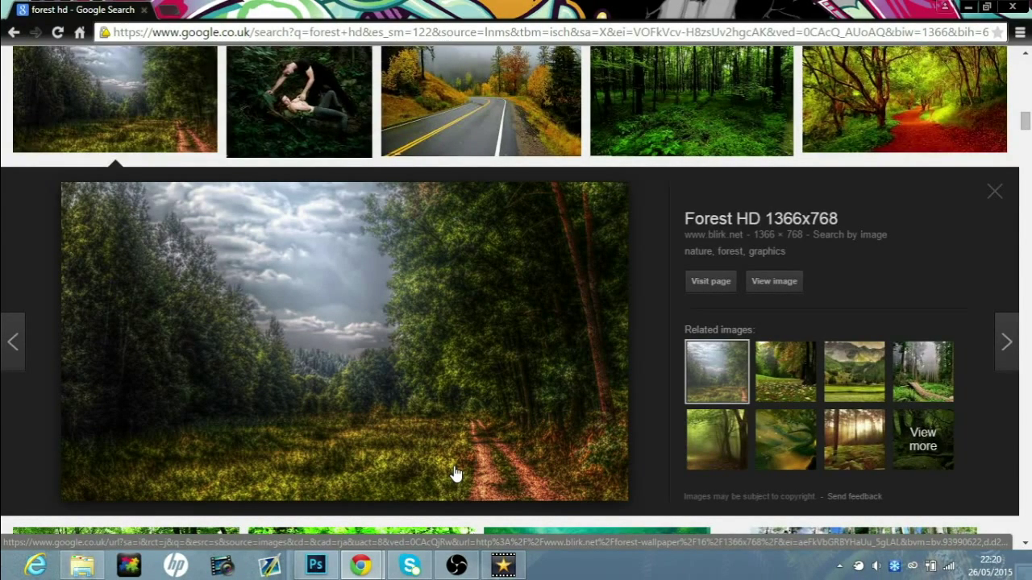
- Copy the Forest HD image from Google Images and switch to the ZOMBIE logo document in Photoshop
{"action": "right_click", "coordinate": [419, 380]}
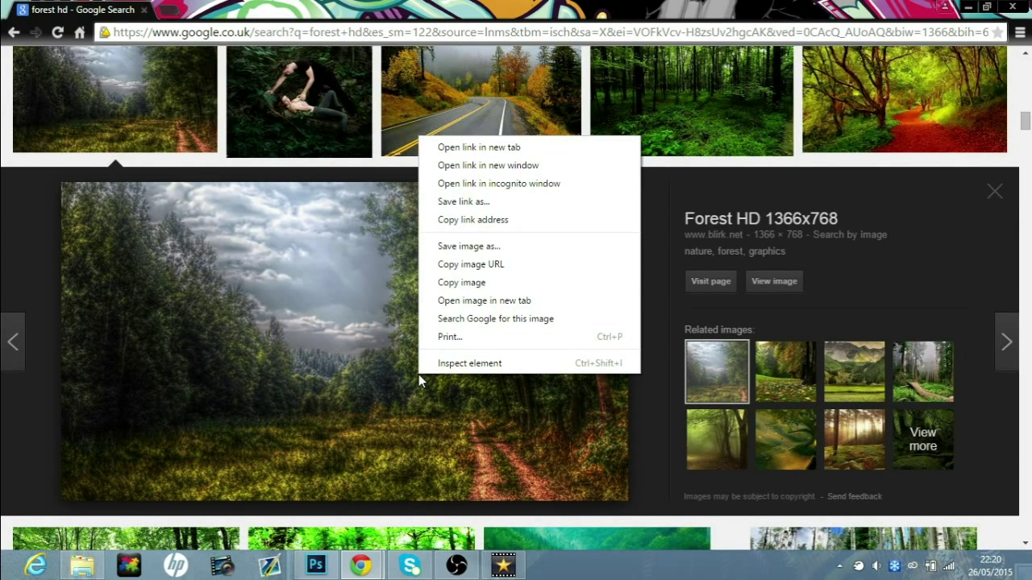
{"action": "left_click", "coordinate": [461, 282]}
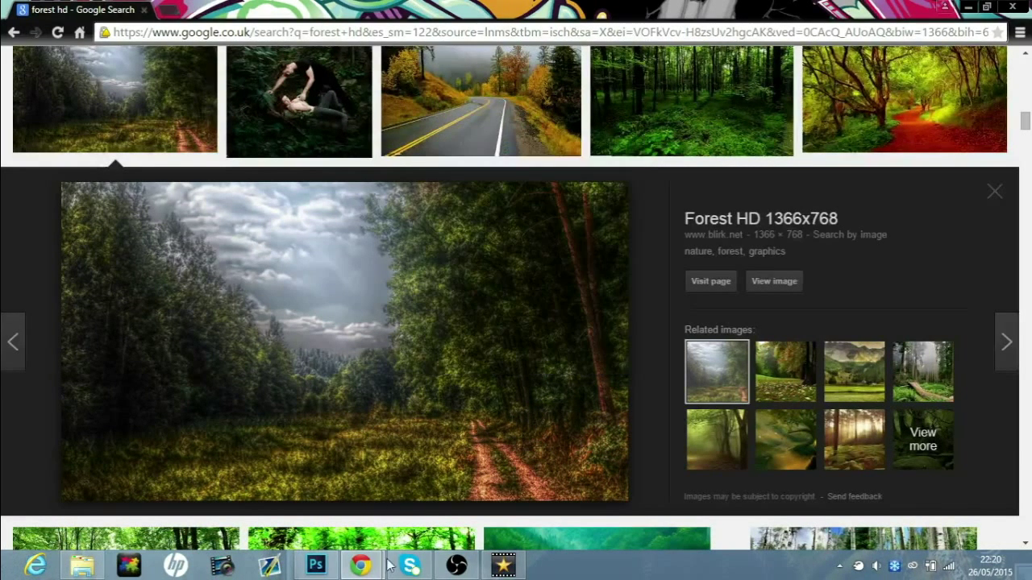
{"action": "left_click", "coordinate": [327, 566]}
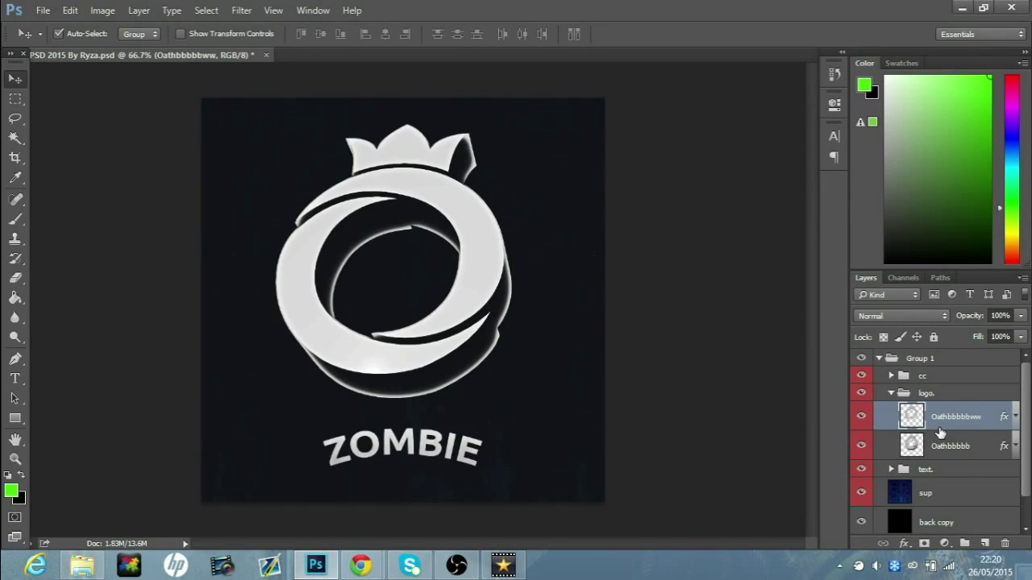
- Paste the forest photo as Layer 1 and scale it to cover the square canvas, nudged slightly left
{"action": "key", "text": "ctrl+v"}
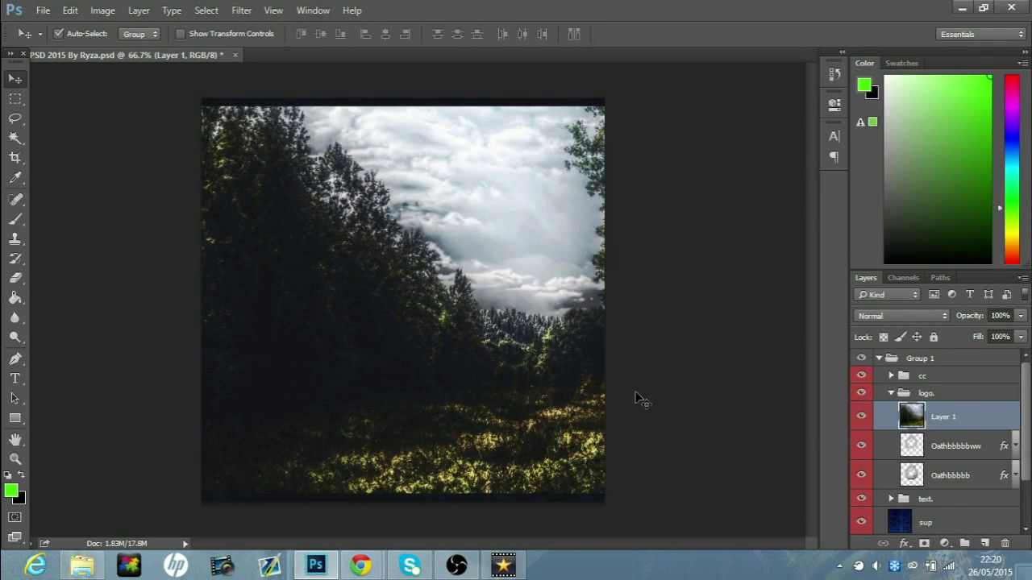
{"action": "key", "text": "ctrl+t"}
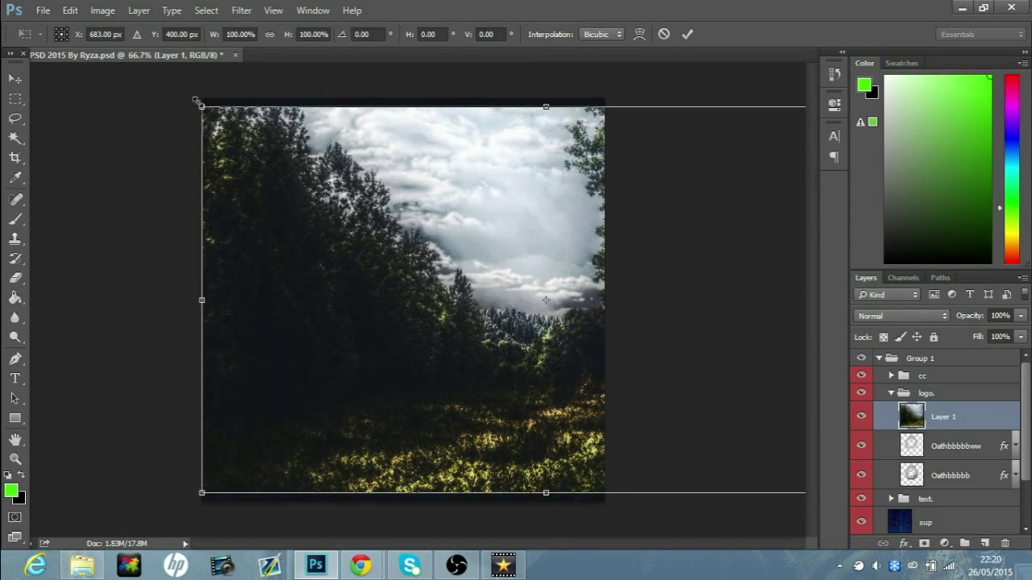
{"action": "left_click_drag", "start_coordinate": [191, 96], "coordinate": [185, 96]}
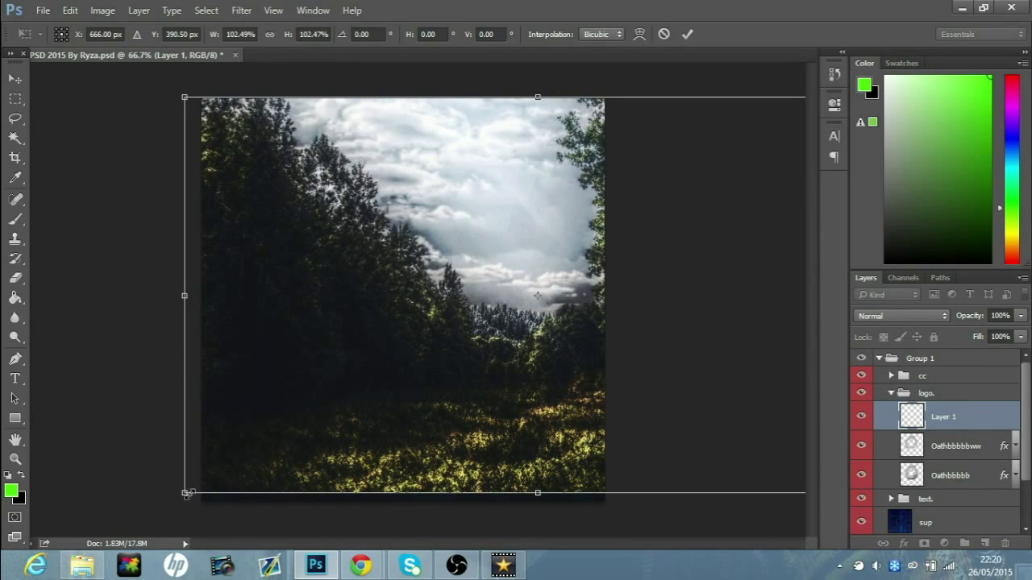
{"action": "left_click_drag", "start_coordinate": [186, 493], "coordinate": [184, 499]}
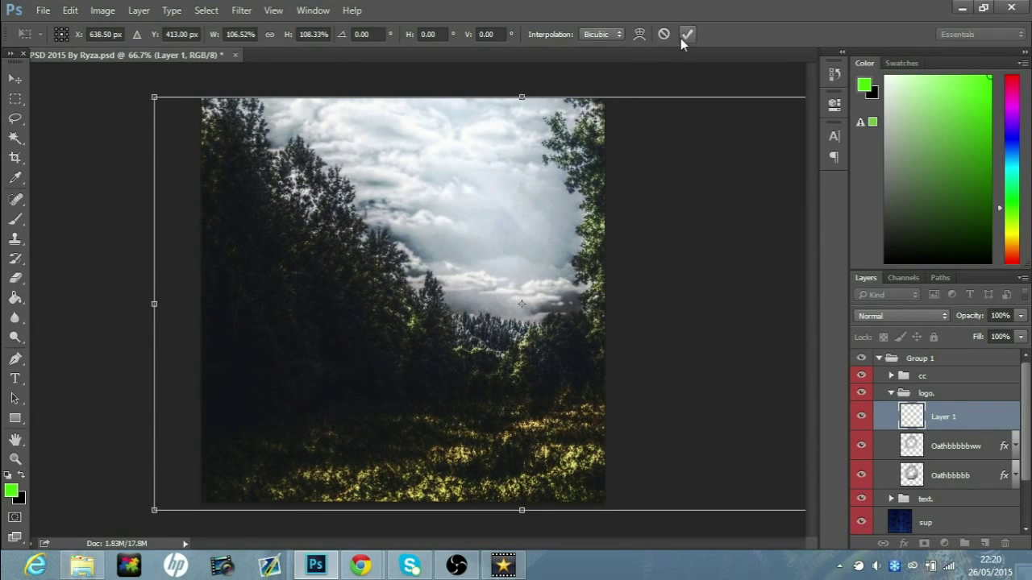
{"action": "left_click", "coordinate": [682, 36]}
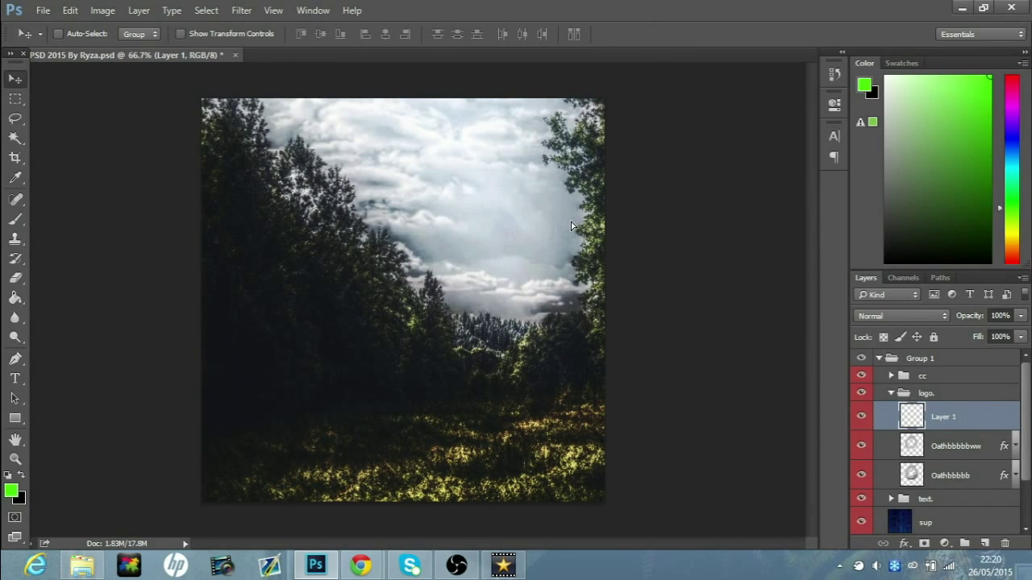
{"action": "left_click_drag", "start_coordinate": [570, 221], "coordinate": [513, 223]}
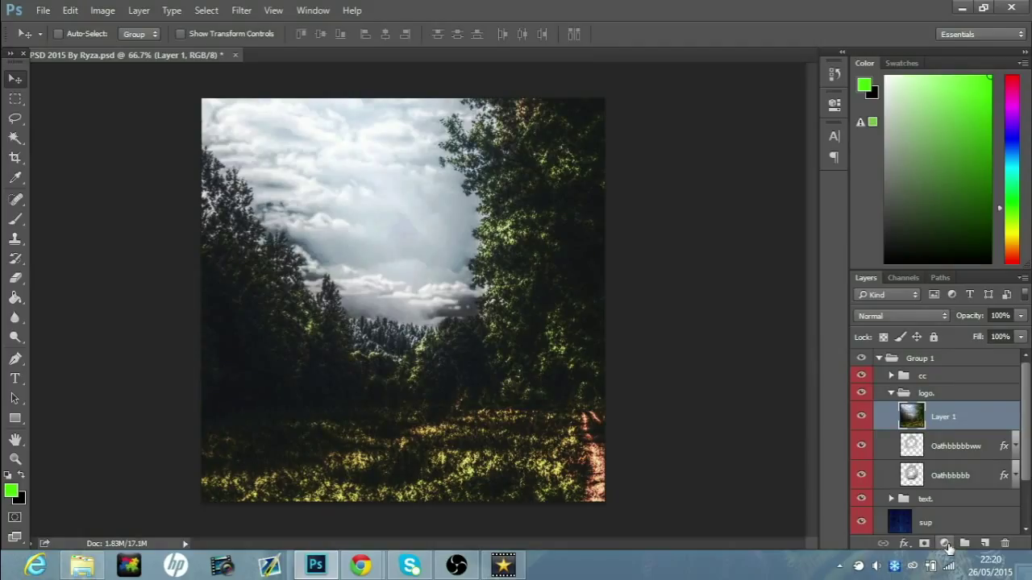
- Add a Black & White adjustment, merge it into the forest layer, and clip it to the ring logo
{"action": "left_click", "coordinate": [946, 544]}
{"action": "left_click", "coordinate": [952, 394]}
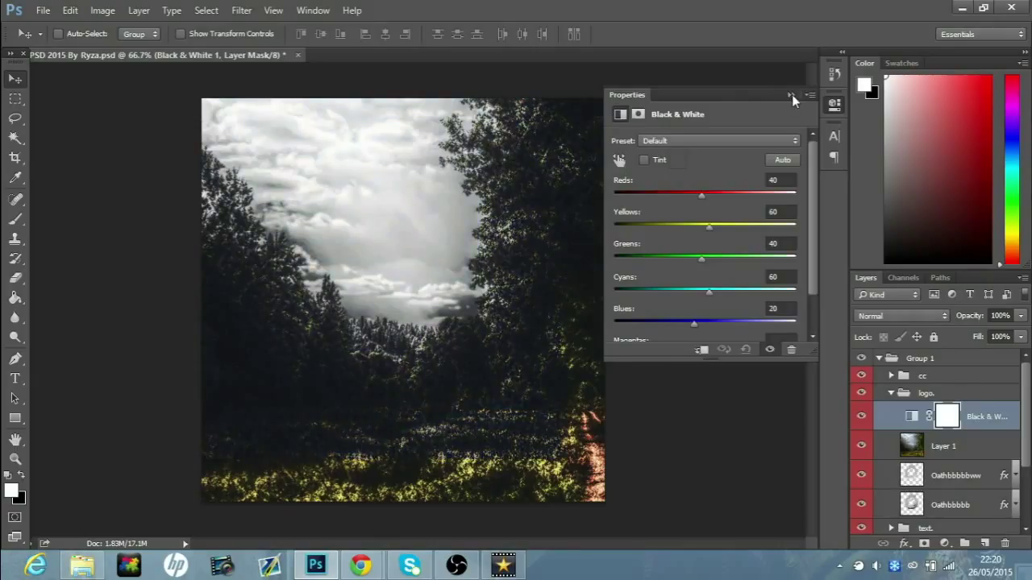
{"action": "left_click", "coordinate": [790, 94]}
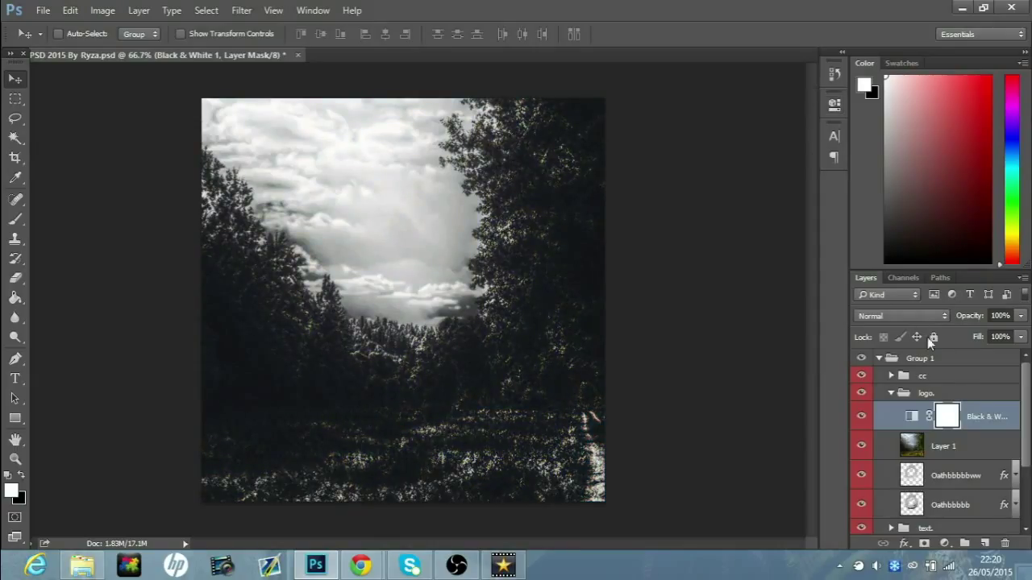
{"action": "left_click", "coordinate": [963, 448], "text": "shift"}
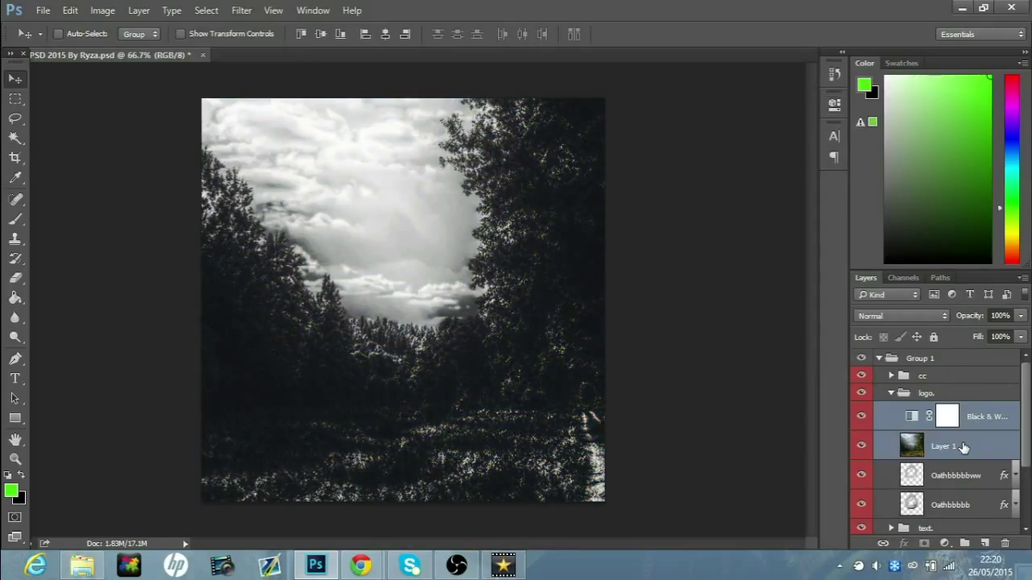
{"action": "key", "text": "ctrl+e"}
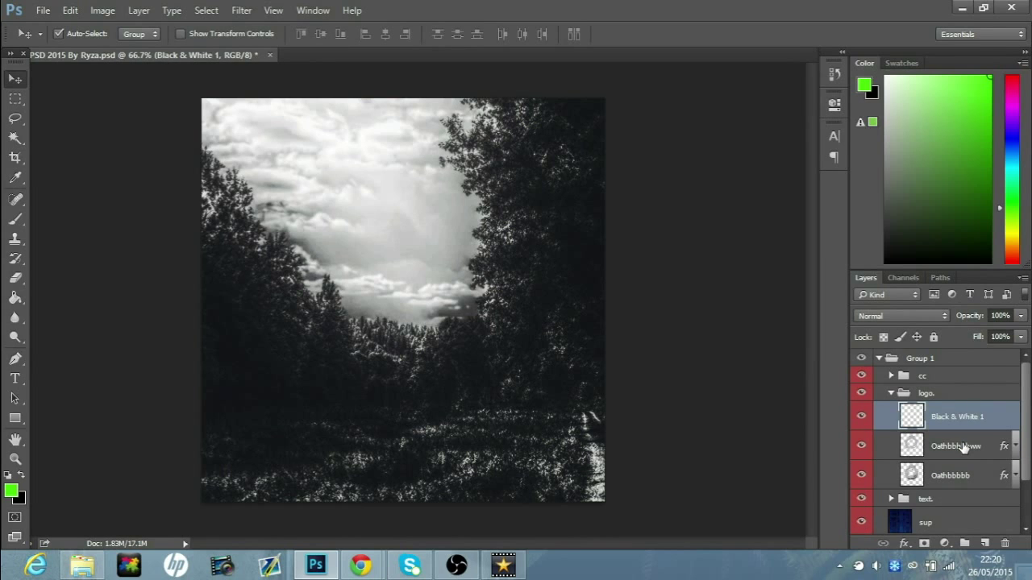
{"action": "right_click", "coordinate": [985, 413]}
{"action": "left_click", "coordinate": [863, 286]}
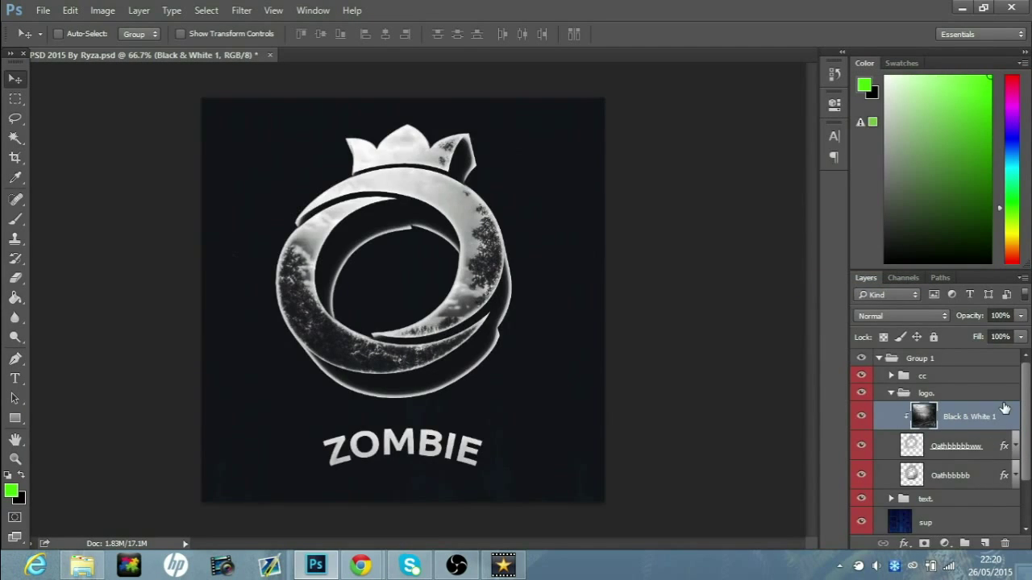
- Duplicate the black-and-white forest to the bottom of the stack as a faint background, then reselect the clipped layer
{"action": "key", "text": "ctrl+j"}
{"action": "left_click_drag", "start_coordinate": [1004, 415], "coordinate": [980, 510]}
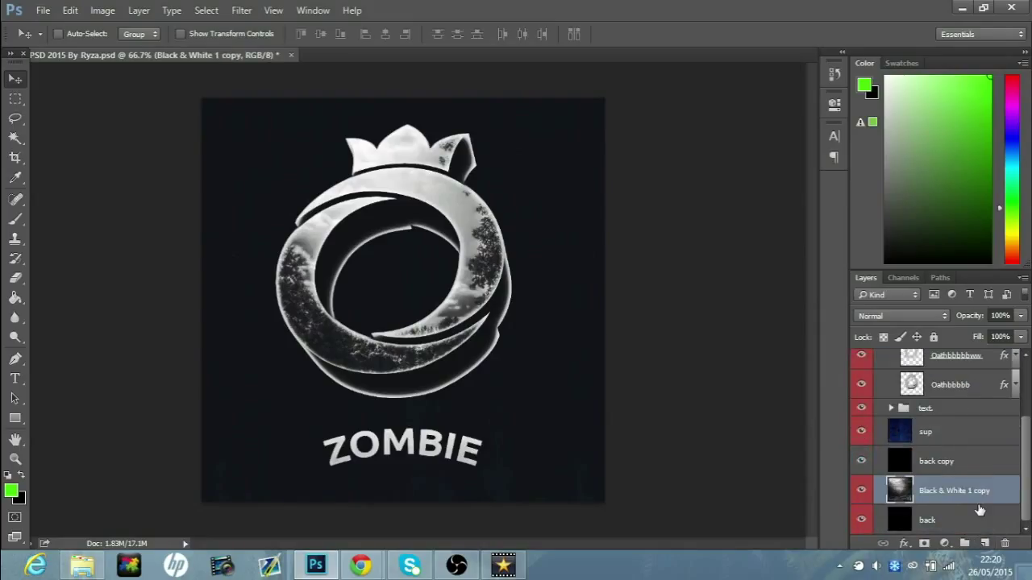
{"action": "left_click", "coordinate": [977, 468]}
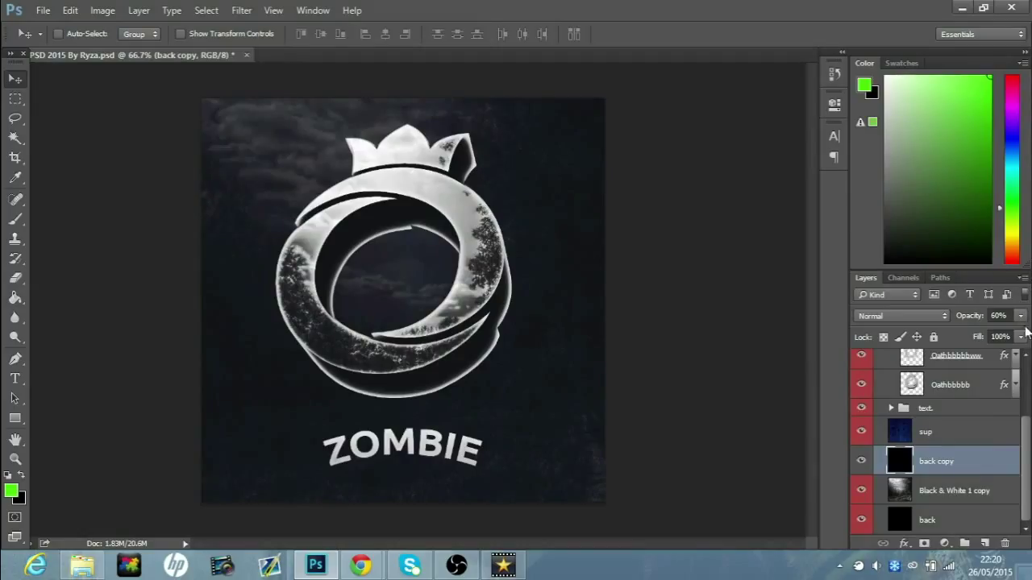
{"action": "scroll", "coordinate": [999, 451], "scroll_direction": "up", "scroll_amount": 3}
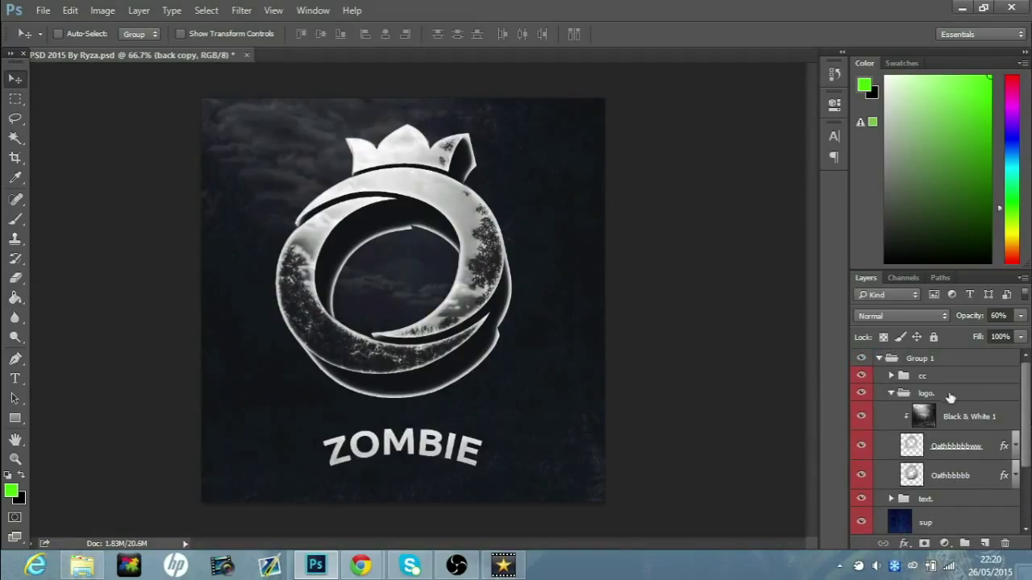
{"action": "left_click", "coordinate": [982, 419]}
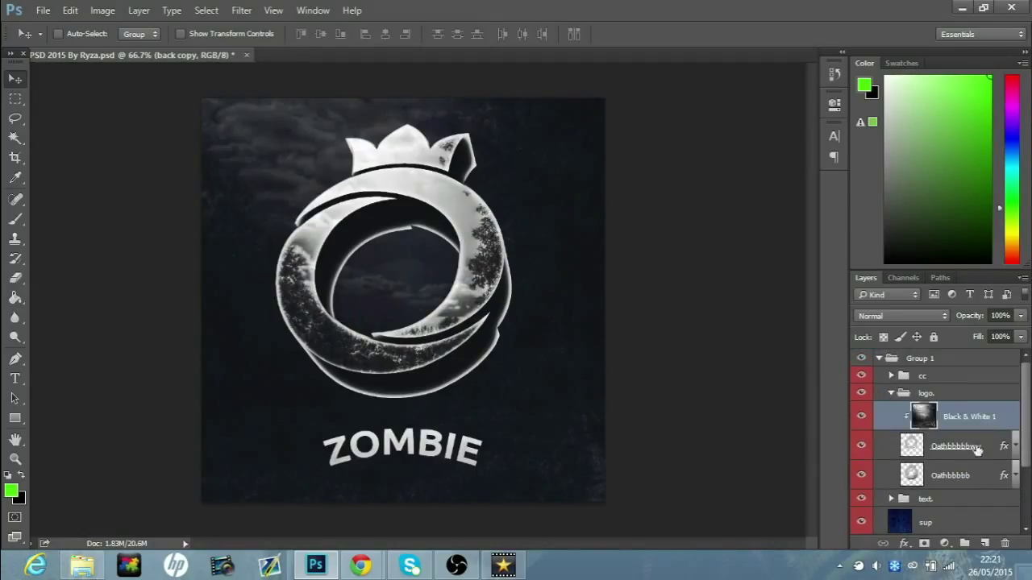
- Paint green over the logo on a new layer set to Darken at 75% opacity
{"action": "left_click", "coordinate": [984, 543]}
{"action": "left_click", "coordinate": [14, 219]}
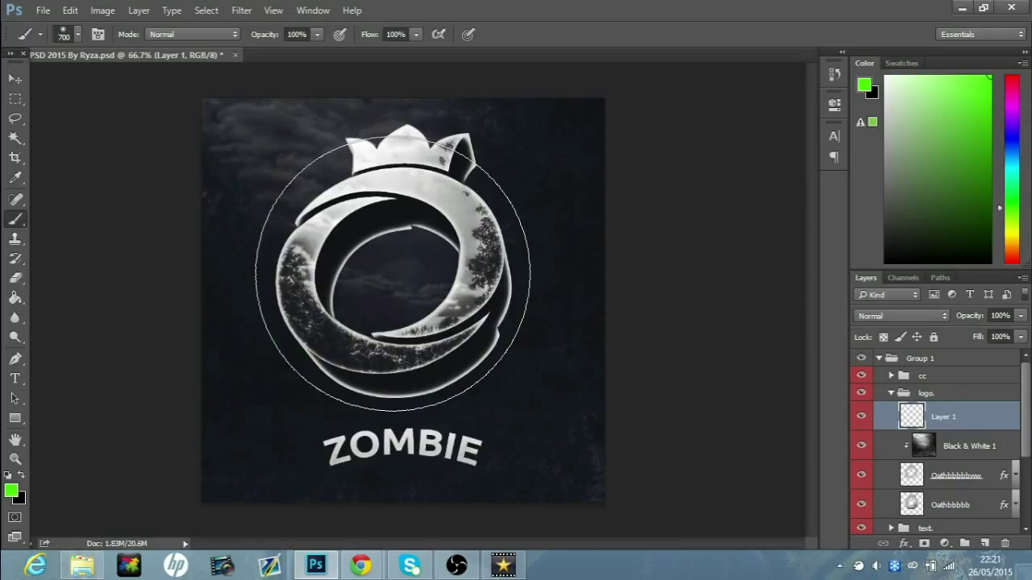
{"action": "left_click", "coordinate": [393, 275]}
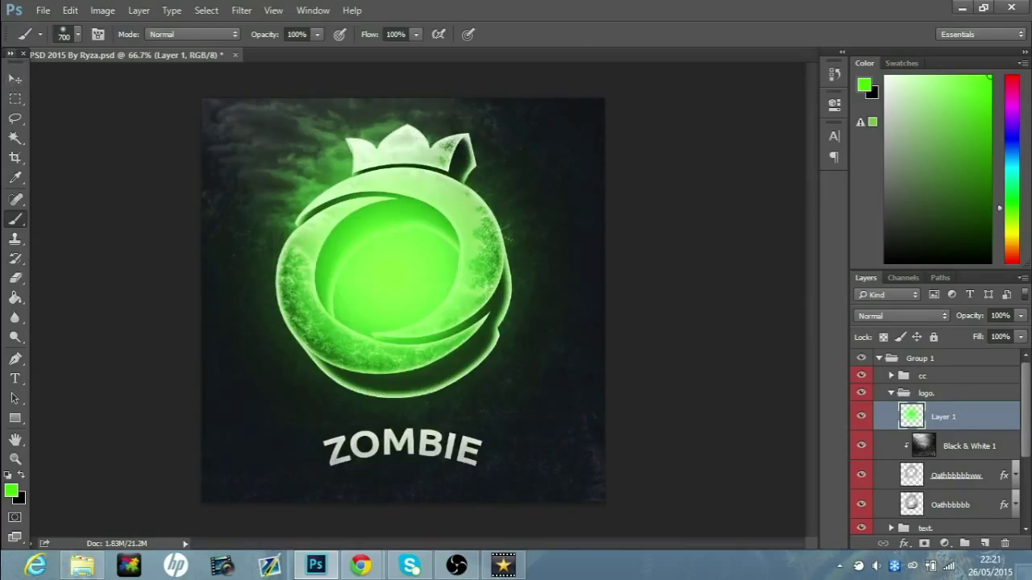
{"action": "left_click", "coordinate": [15, 79]}
{"action": "left_click", "coordinate": [882, 313]}
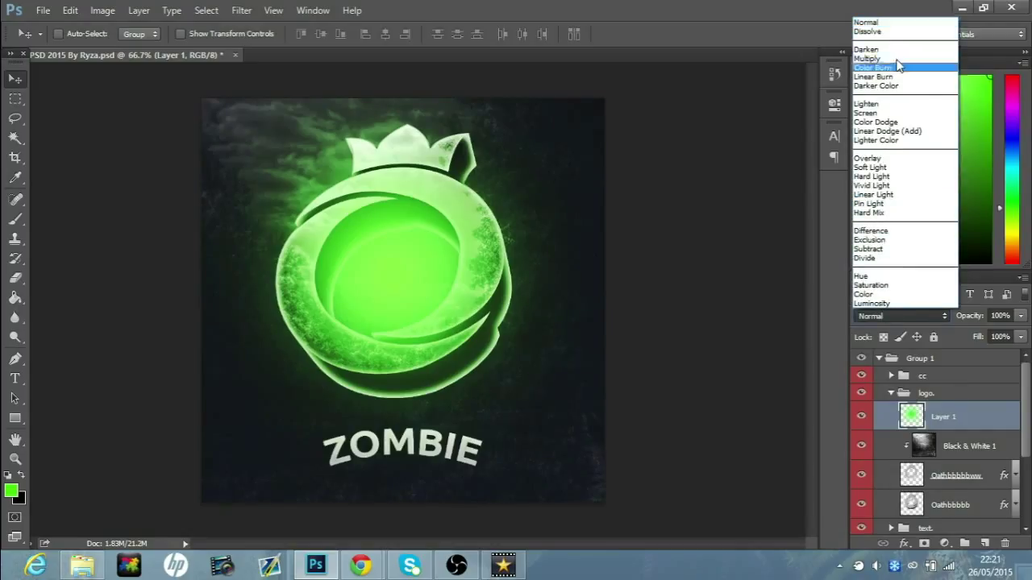
{"action": "left_click", "coordinate": [876, 50]}
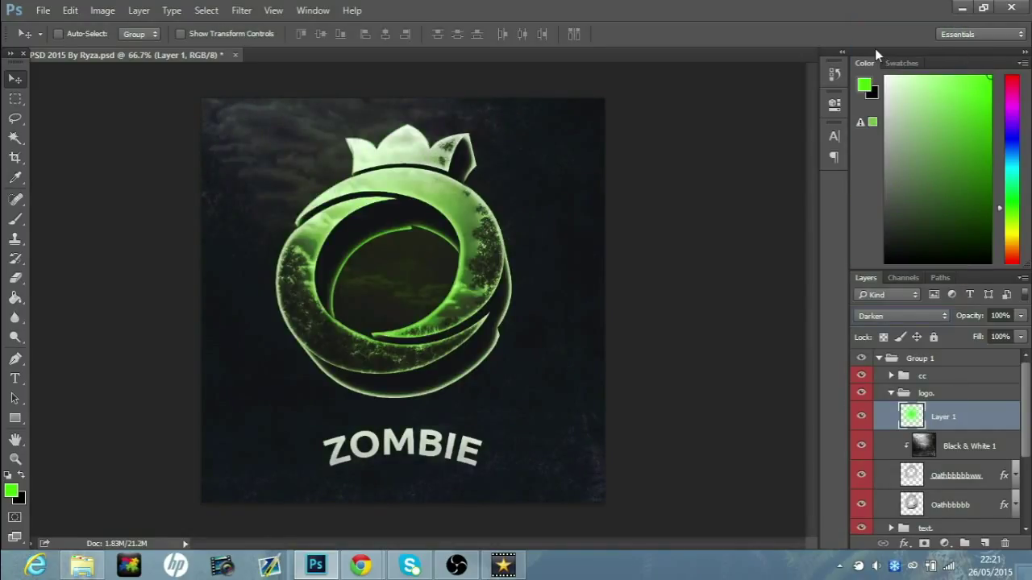
{"action": "left_click", "coordinate": [1021, 315]}
{"action": "left_click_drag", "start_coordinate": [1018, 333], "coordinate": [1005, 339]}
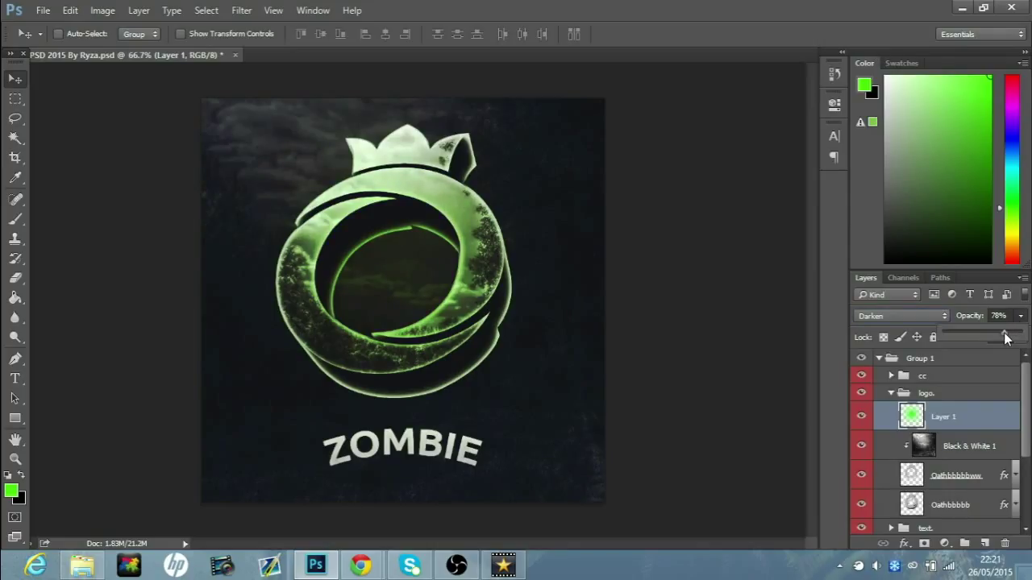
{"action": "left_click_drag", "start_coordinate": [1005, 338], "coordinate": [1002, 339]}
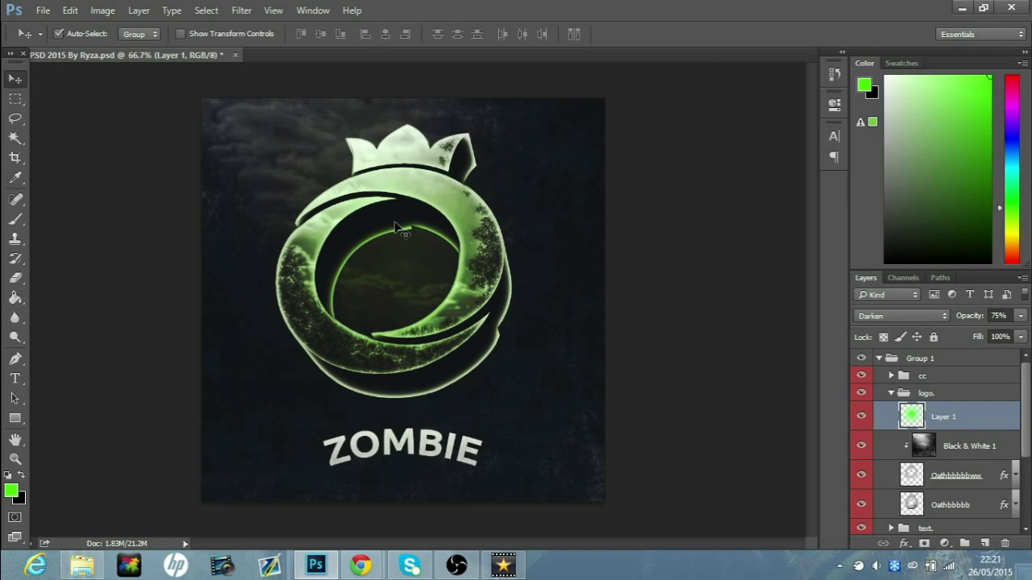
- Erase the green from the ring's inner rim with a size-35 eraser
{"action": "key", "text": "ctrl+plus"}
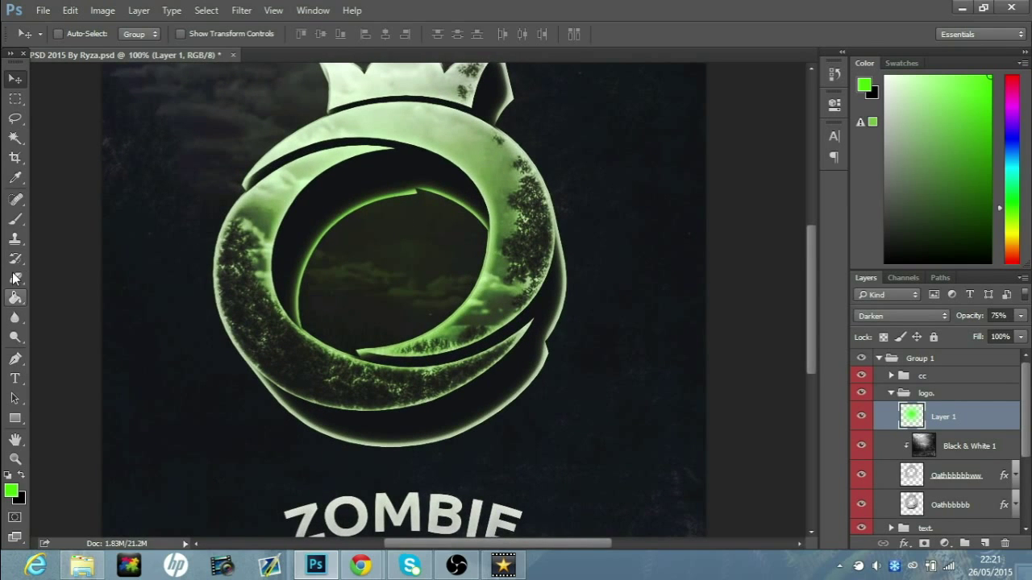
{"action": "left_click", "coordinate": [15, 279]}
{"action": "key", "text": "bracketleft"}
{"action": "key", "text": "bracketleft"}
{"action": "key", "text": "bracketleft"}
{"action": "key", "text": "bracketleft"}
{"action": "key", "text": "bracketleft"}
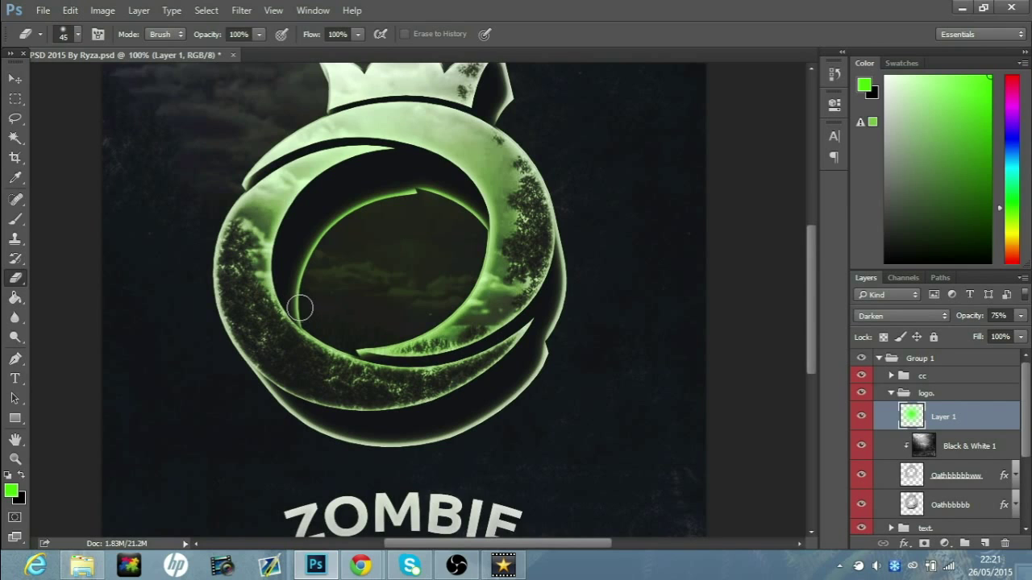
{"action": "mouse_move", "coordinate": [300, 317]}
{"action": "left_mouse_down"}
{"action": "mouse_move", "coordinate": [309, 270]}
{"action": "mouse_move", "coordinate": [379, 187]}
{"action": "mouse_move", "coordinate": [402, 186]}
{"action": "mouse_move", "coordinate": [364, 205]}
{"action": "mouse_move", "coordinate": [421, 199]}
{"action": "mouse_move", "coordinate": [473, 236]}
{"action": "left_mouse_up"}
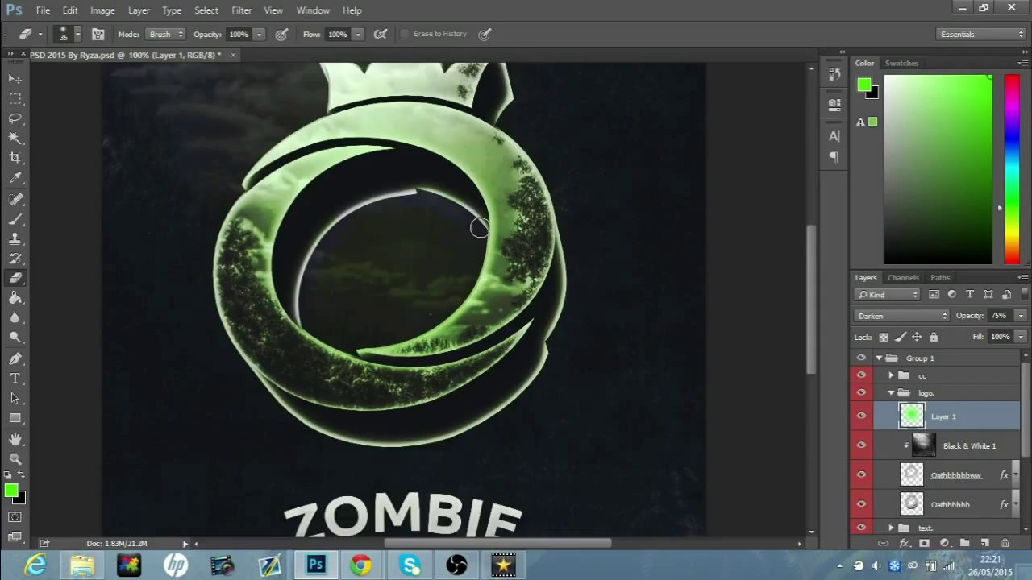
{"action": "left_click", "coordinate": [14, 80]}
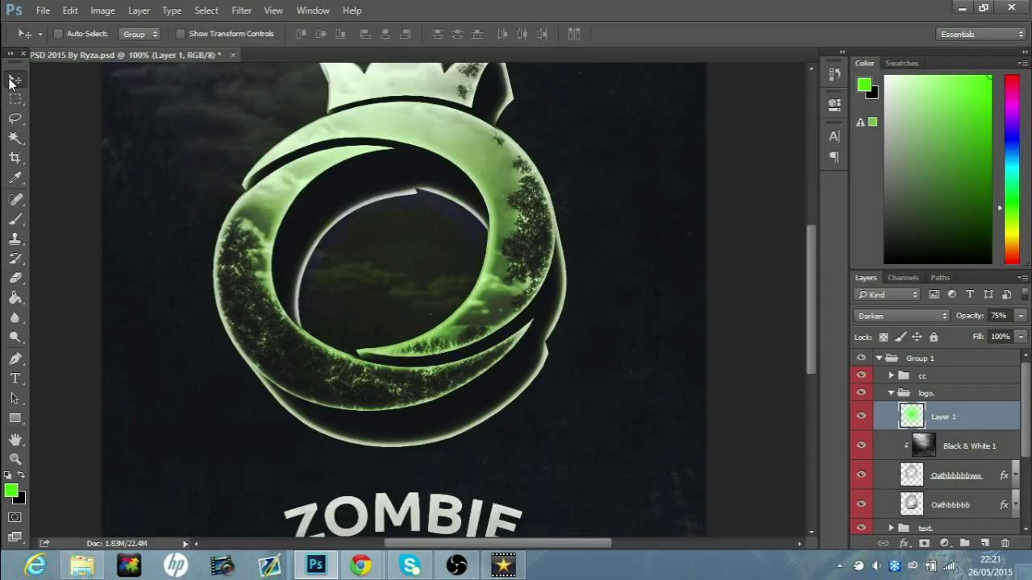
{"action": "key", "text": "ctrl+minus"}
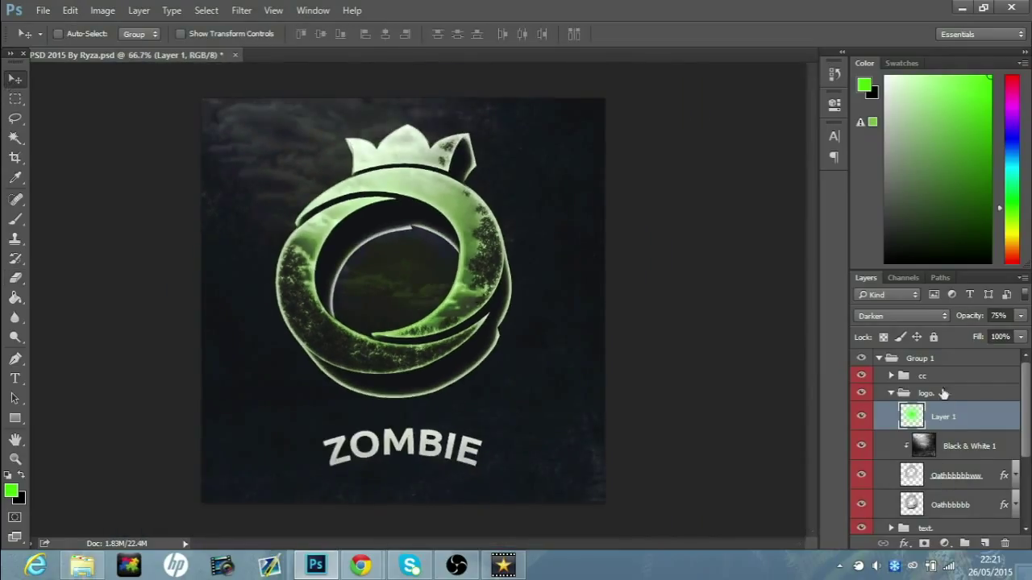
- Collapse the logo groups, duplicate Group 1 and merge the copy into one layer
{"action": "left_click", "coordinate": [890, 394]}
{"action": "left_click", "coordinate": [890, 393]}
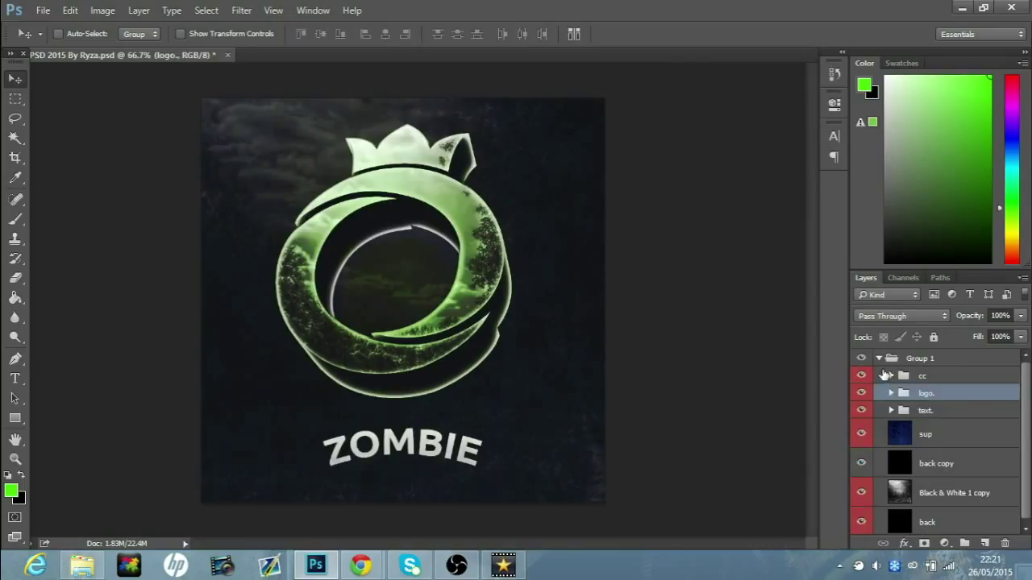
{"action": "left_click", "coordinate": [878, 357]}
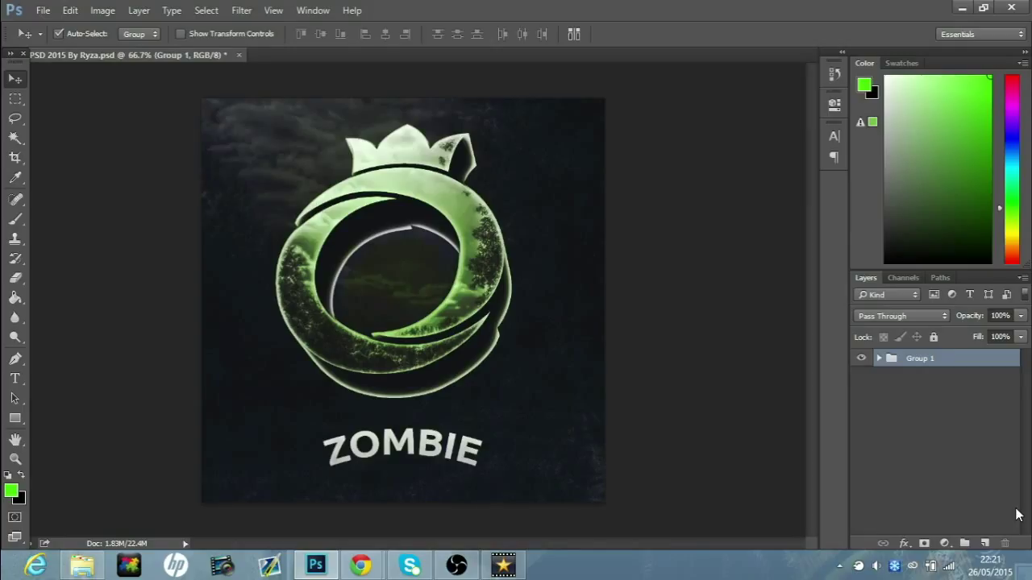
{"action": "key", "text": "ctrl+j"}
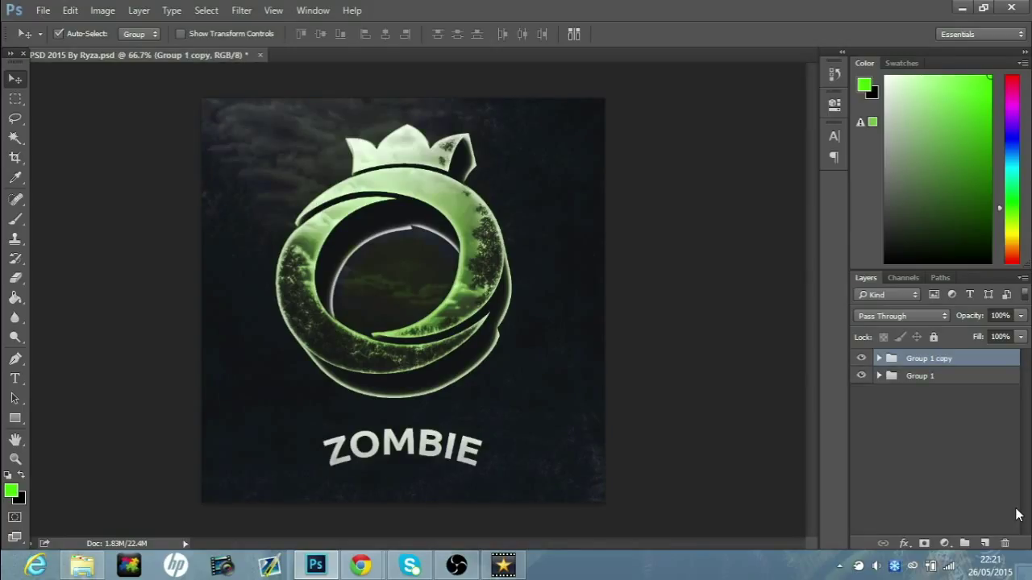
{"action": "key", "text": "ctrl+e"}
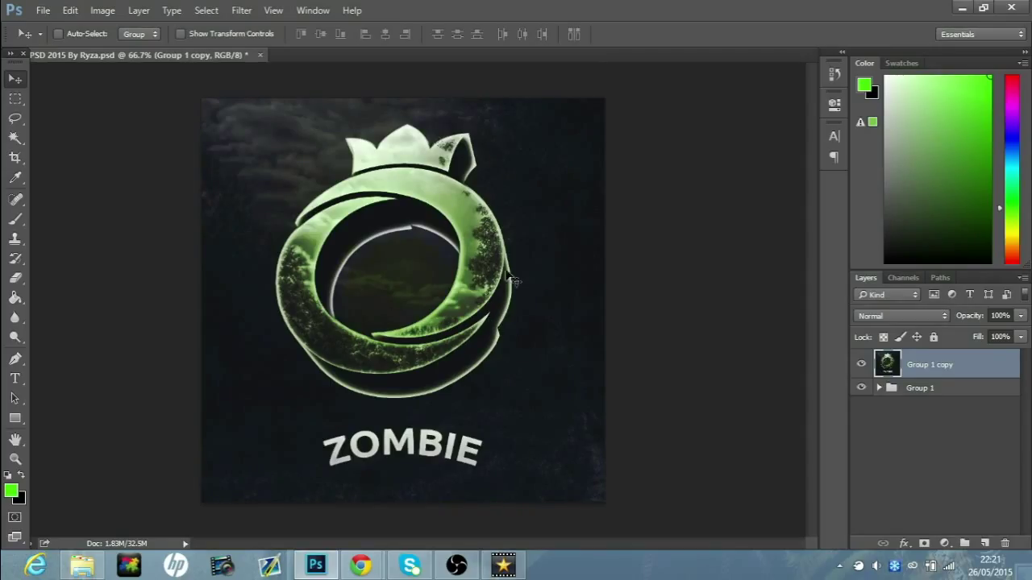
{"action": "left_click", "coordinate": [241, 10]}
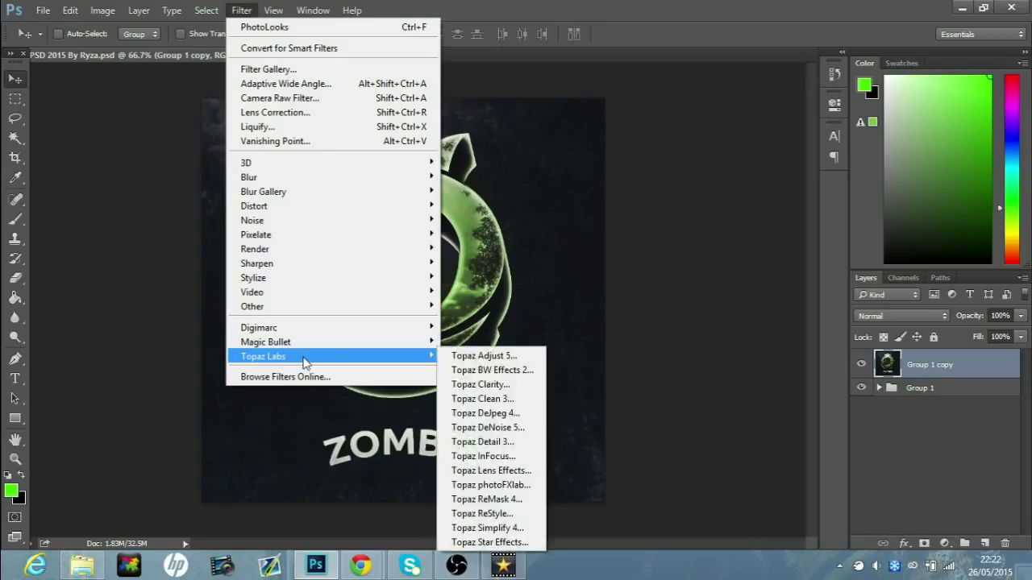
- Run Filter > Magic Bullet > PhotoLooks on the merged Group 1 copy layer
{"action": "mouse_move", "coordinate": [306, 348]}
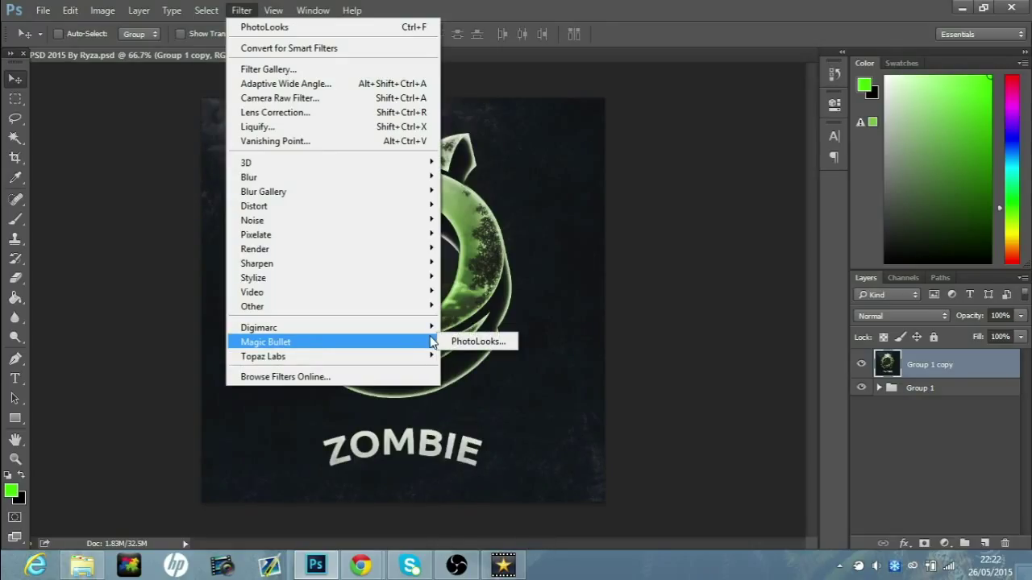
{"action": "left_click", "coordinate": [461, 340]}
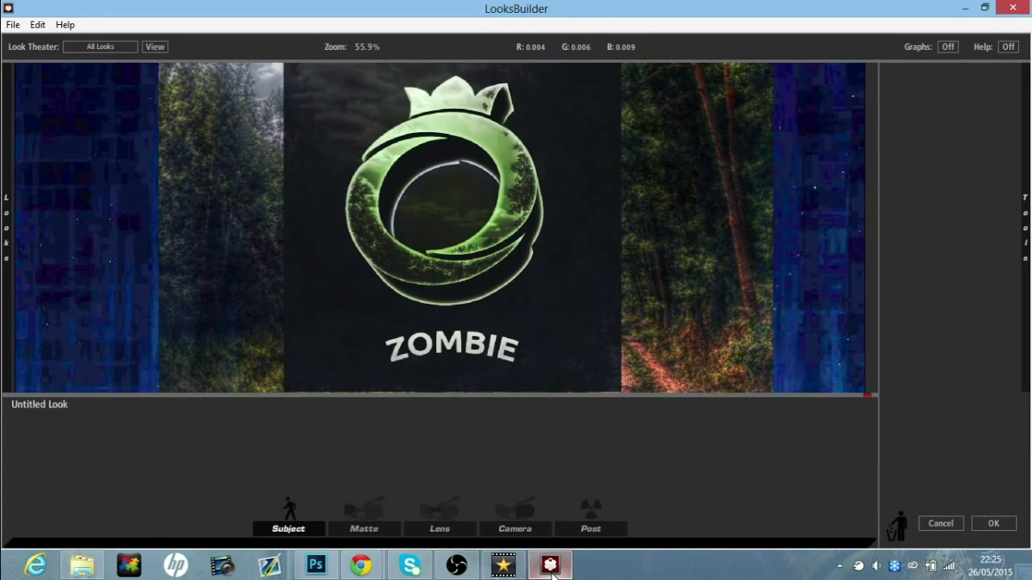
- Zoom and pan the PhotoLooks preview to frame the logo, then show the Subject tool library
{"action": "scroll", "coordinate": [448, 228], "scroll_direction": "down", "scroll_amount": 3}
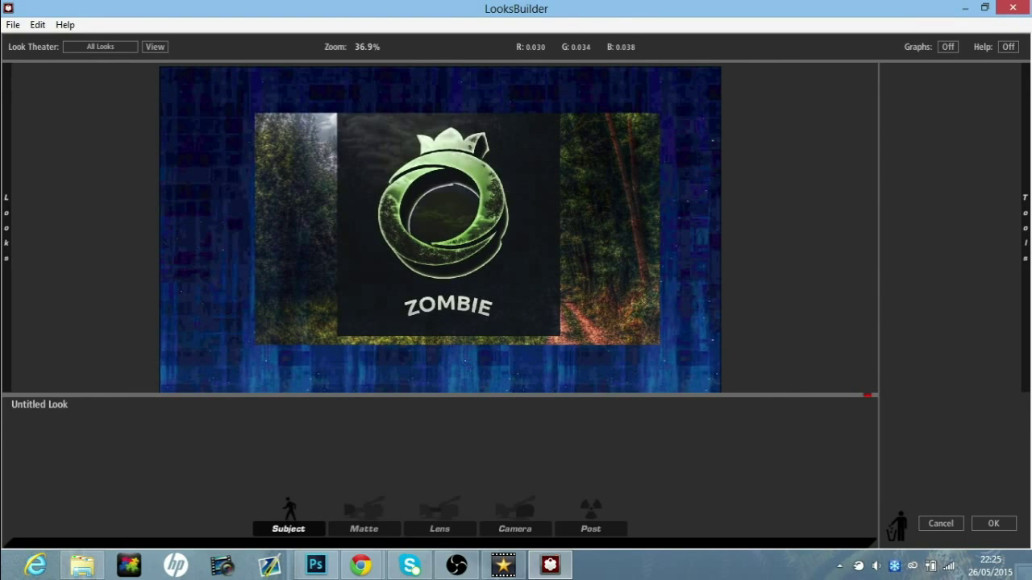
{"action": "scroll", "coordinate": [448, 228], "scroll_direction": "up", "scroll_amount": 2}
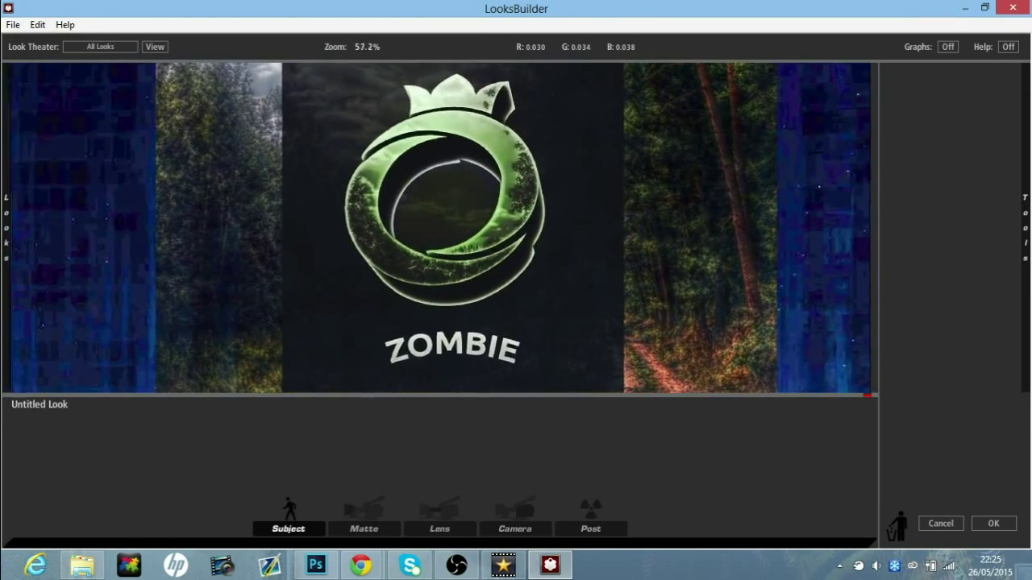
{"action": "left_click_drag", "start_coordinate": [553, 168], "coordinate": [557, 180]}
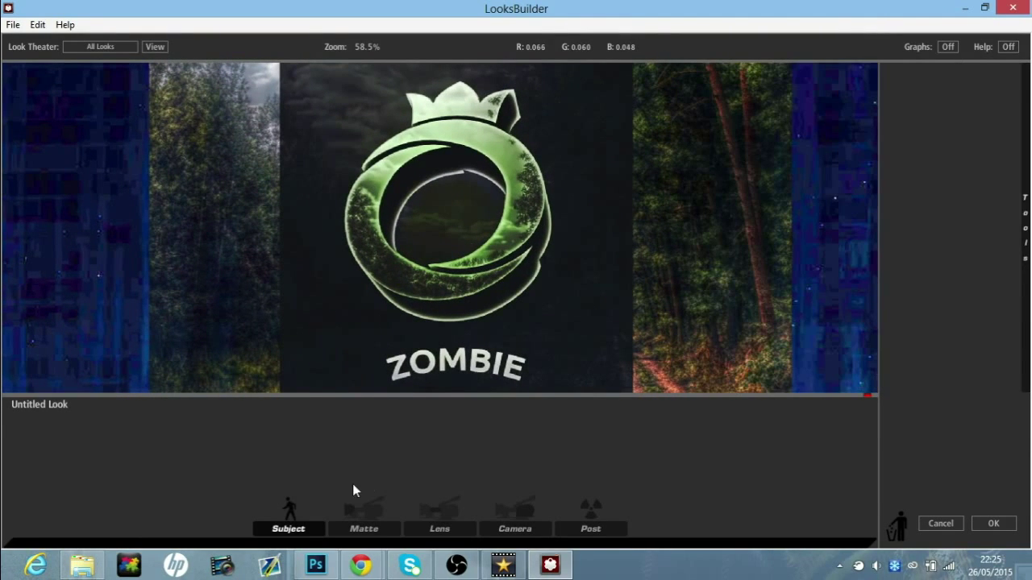
{"action": "mouse_move", "coordinate": [1029, 244]}
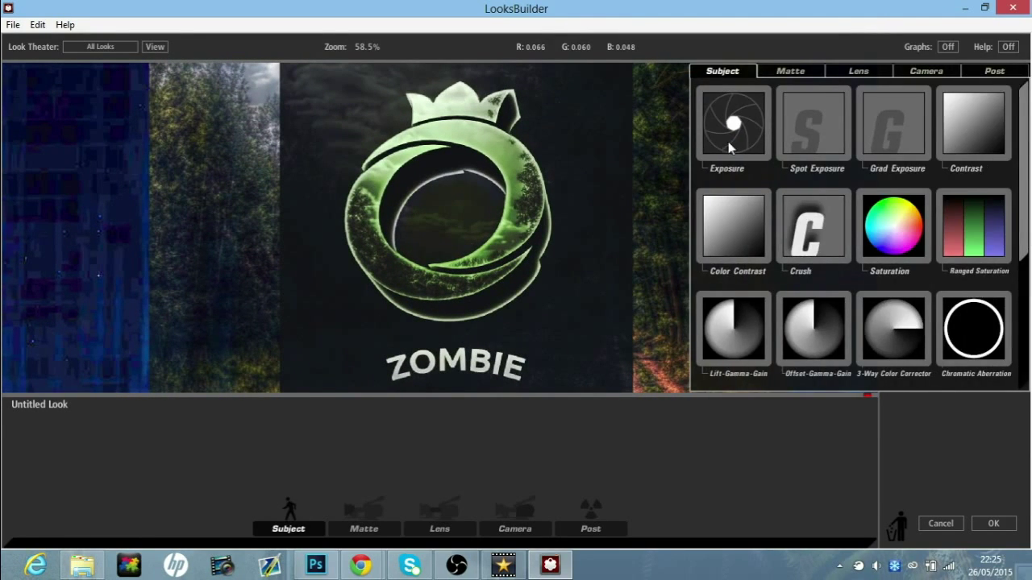
- Add a 3-Way Color Corrector pushing shadows, midtones and highlights toward green, midtones slightly yellower
{"action": "double_click", "coordinate": [891, 332]}
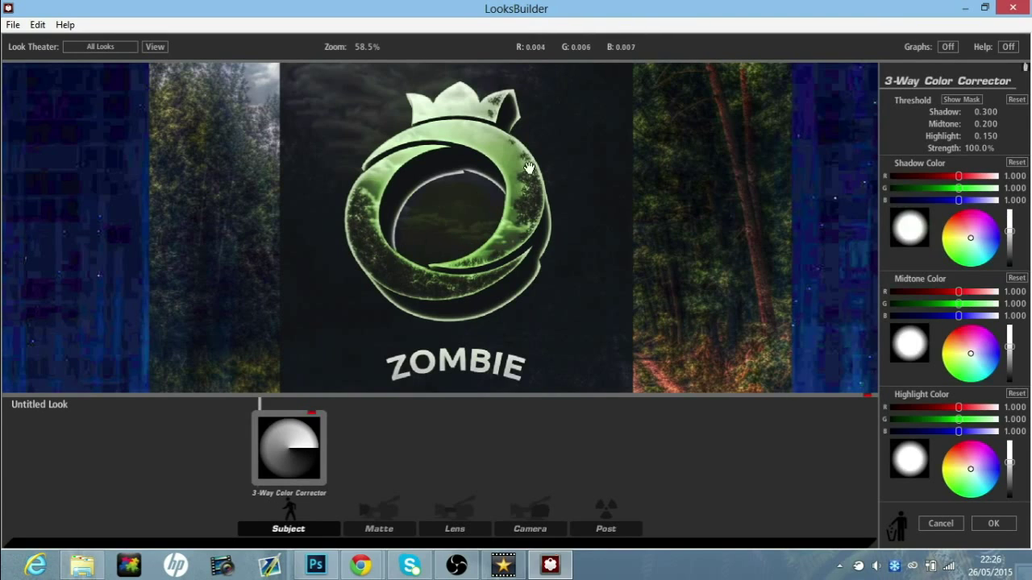
{"action": "left_click_drag", "start_coordinate": [970, 238], "coordinate": [962, 249]}
{"action": "left_click_drag", "start_coordinate": [970, 353], "coordinate": [958, 364]}
{"action": "left_click_drag", "start_coordinate": [970, 469], "coordinate": [956, 477]}
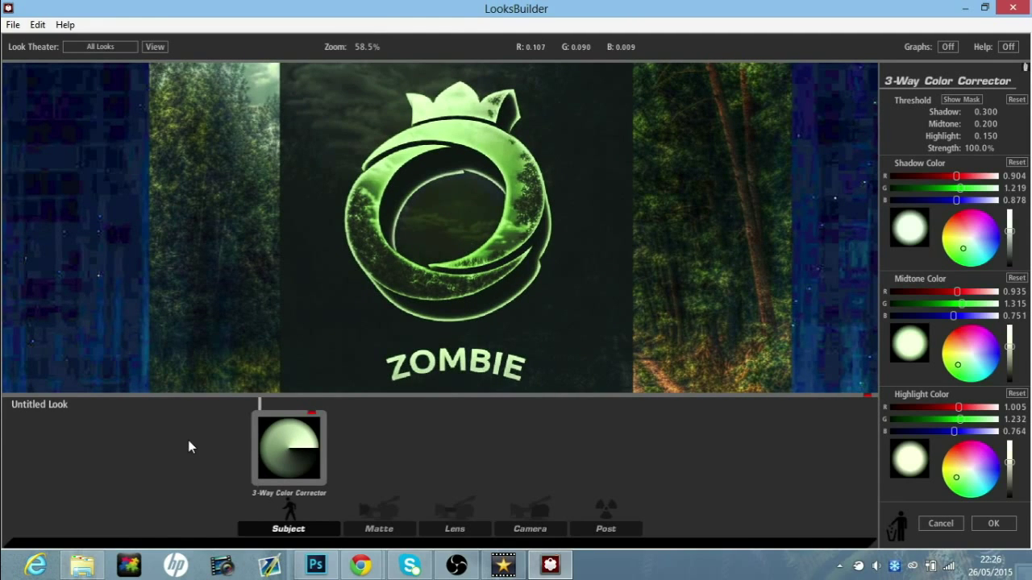
{"action": "left_click", "coordinate": [312, 415]}
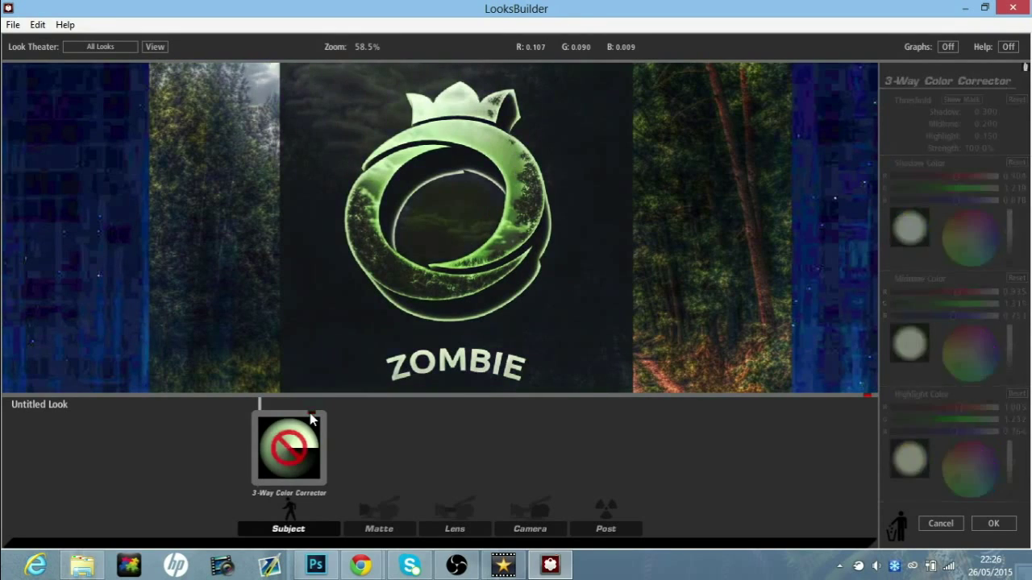
{"action": "left_click", "coordinate": [311, 415]}
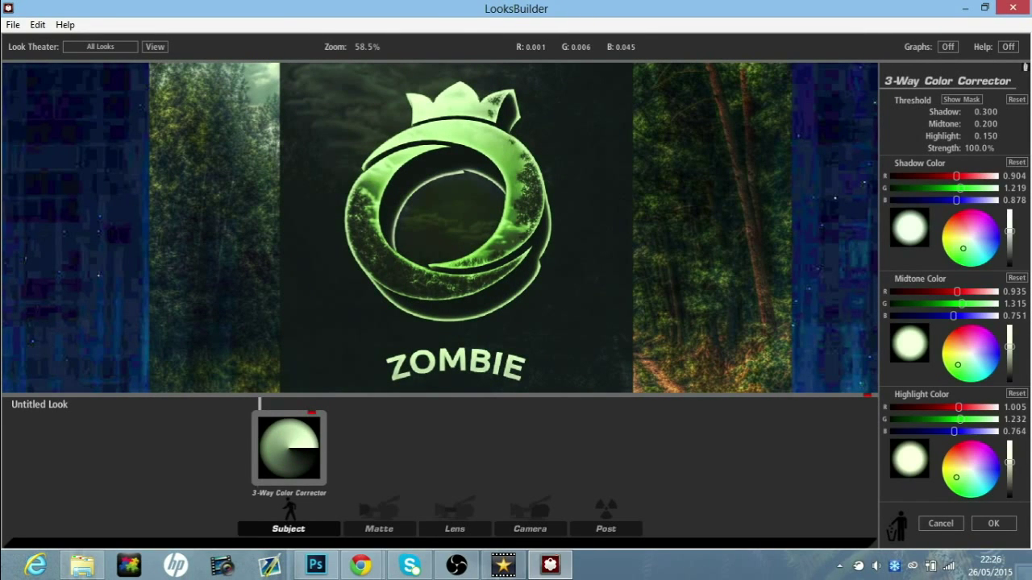
{"action": "left_click_drag", "start_coordinate": [962, 248], "coordinate": [959, 250]}
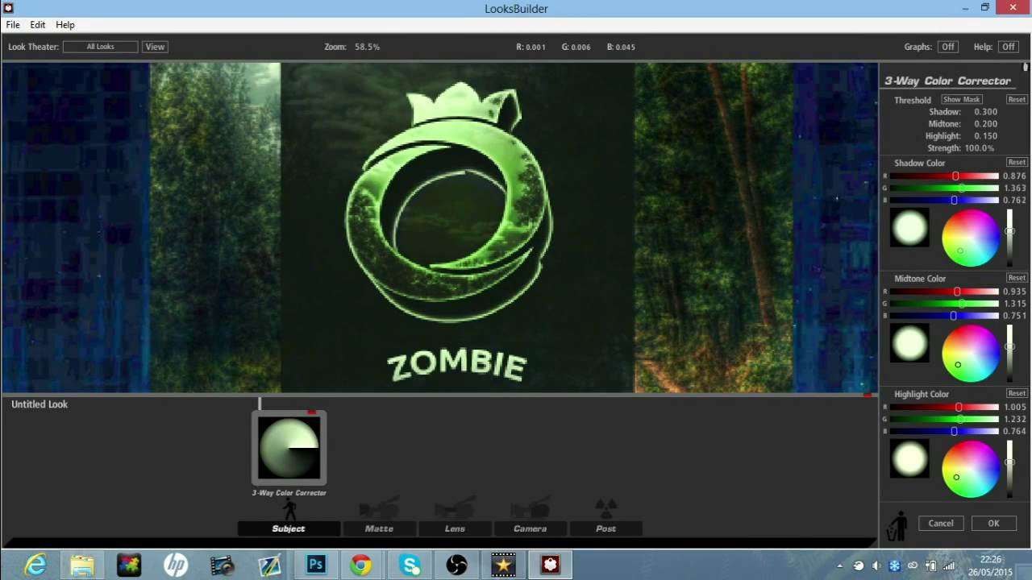
{"action": "left_click_drag", "start_coordinate": [943, 366], "coordinate": [955, 365]}
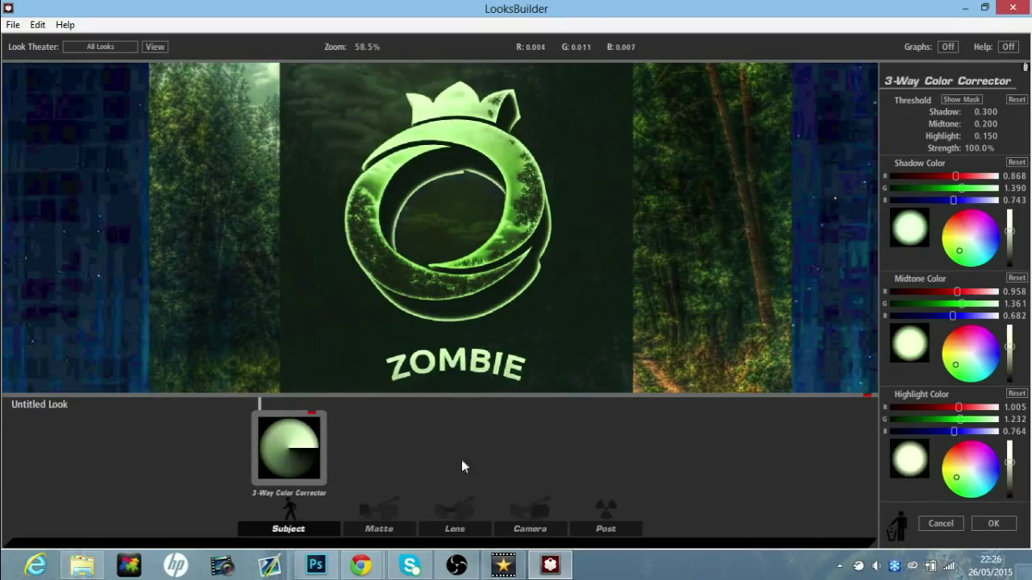
{"action": "left_click", "coordinate": [529, 529]}
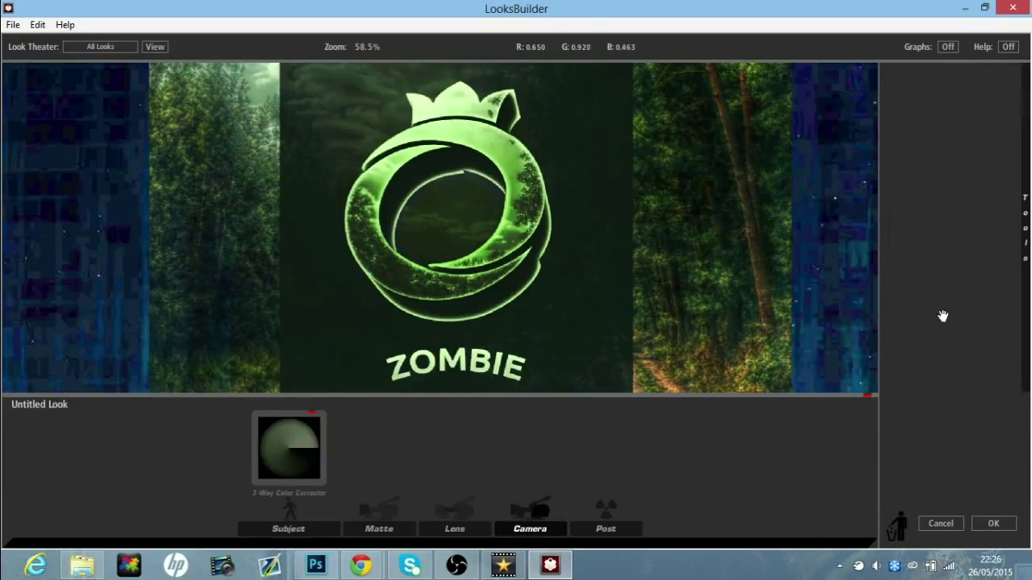
- Place Chromatic Aberration after the colour corrector with Red/Cyan 1 and Blue/Yellow -1
{"action": "mouse_move", "coordinate": [876, 169]}
{"action": "left_click", "coordinate": [723, 72]}
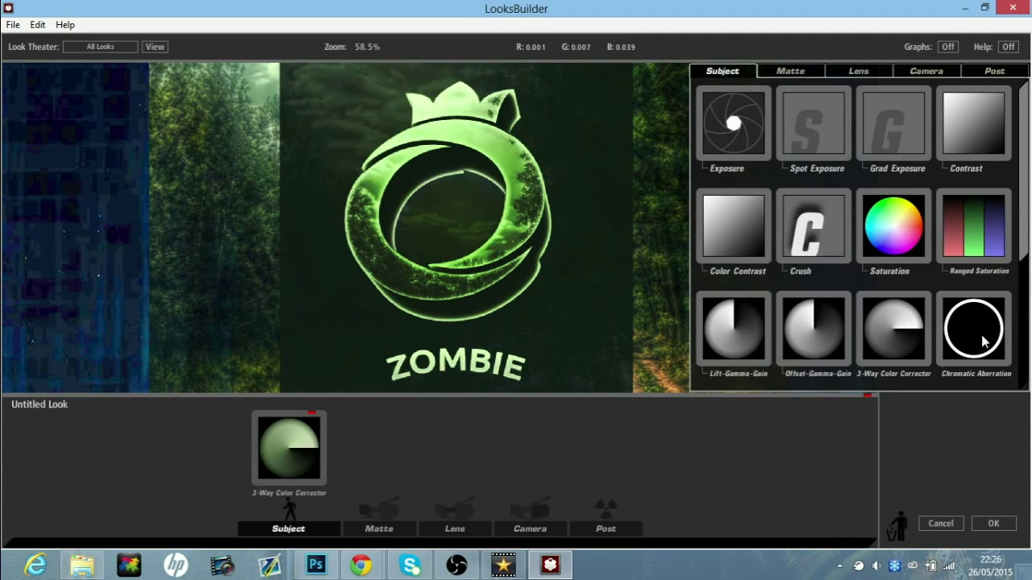
{"action": "left_click_drag", "start_coordinate": [982, 341], "coordinate": [360, 461]}
{"action": "left_click", "coordinate": [978, 393]}
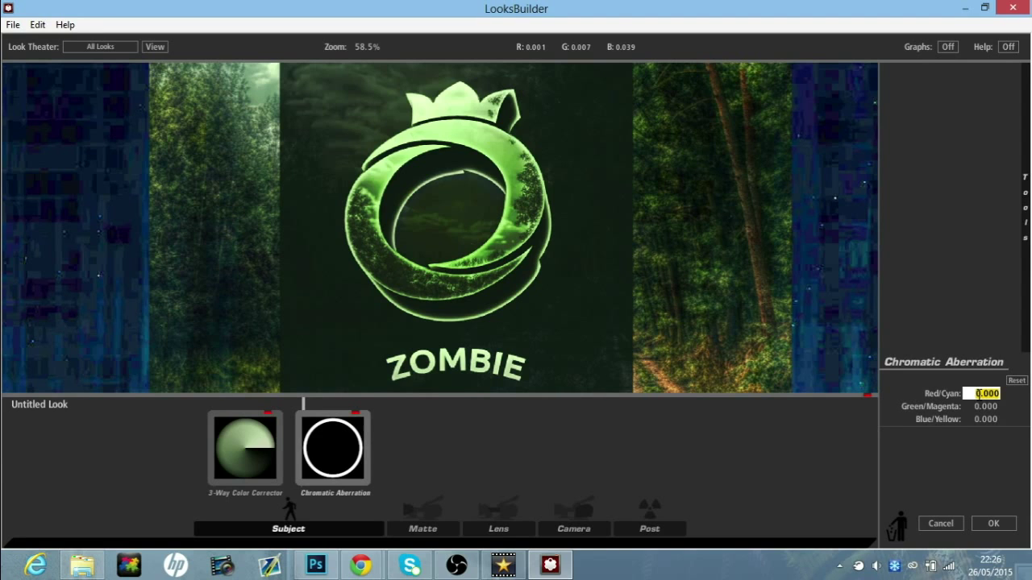
{"action": "type", "text": "1"}
{"action": "left_click", "coordinate": [981, 419]}
{"action": "type", "text": "-1"}
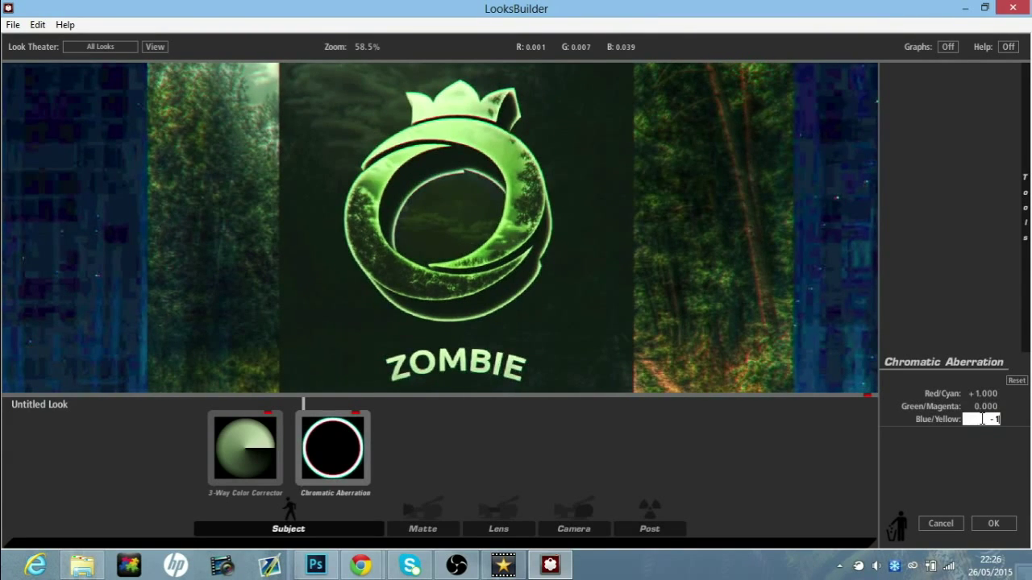
{"action": "left_click", "coordinate": [953, 459]}
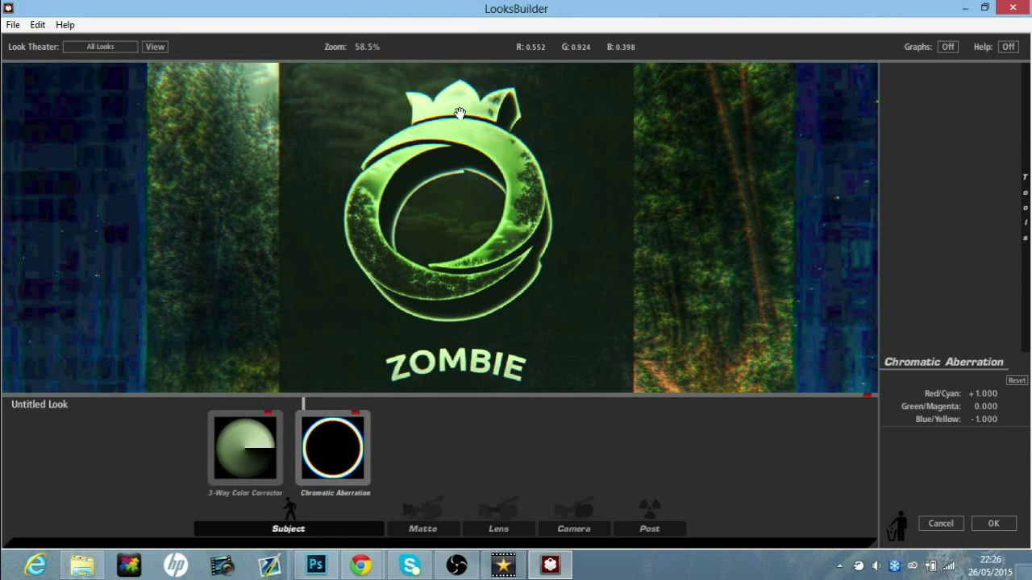
- Add Matte Diffusion (Size 30%, Glow 50%) after Chromatic Aberration, keeping its glow colour pure white
{"action": "left_click", "coordinate": [790, 72]}
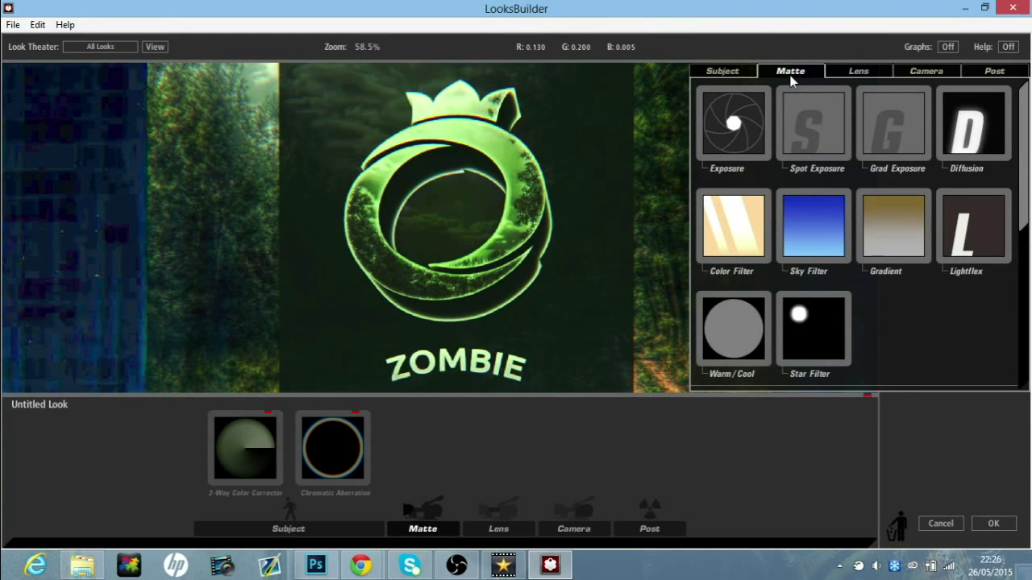
{"action": "left_click_drag", "start_coordinate": [986, 128], "coordinate": [423, 390]}
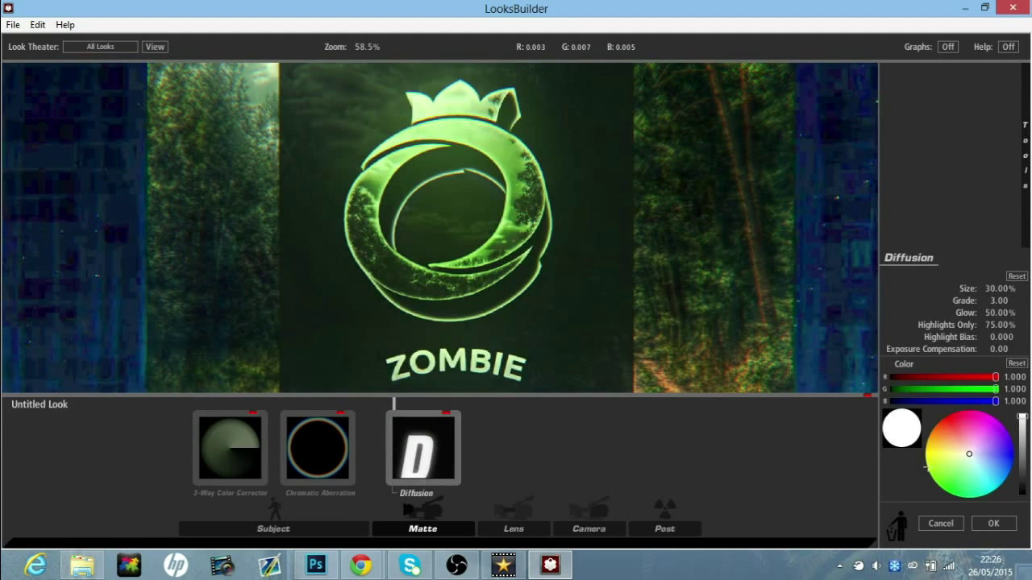
{"action": "left_click", "coordinate": [942, 481]}
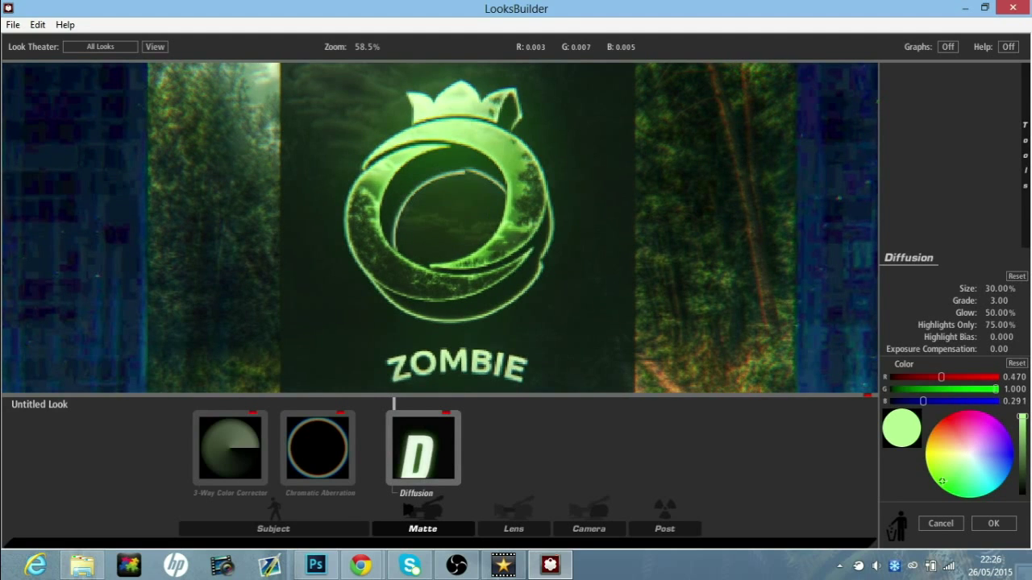
{"action": "left_click", "coordinate": [970, 443]}
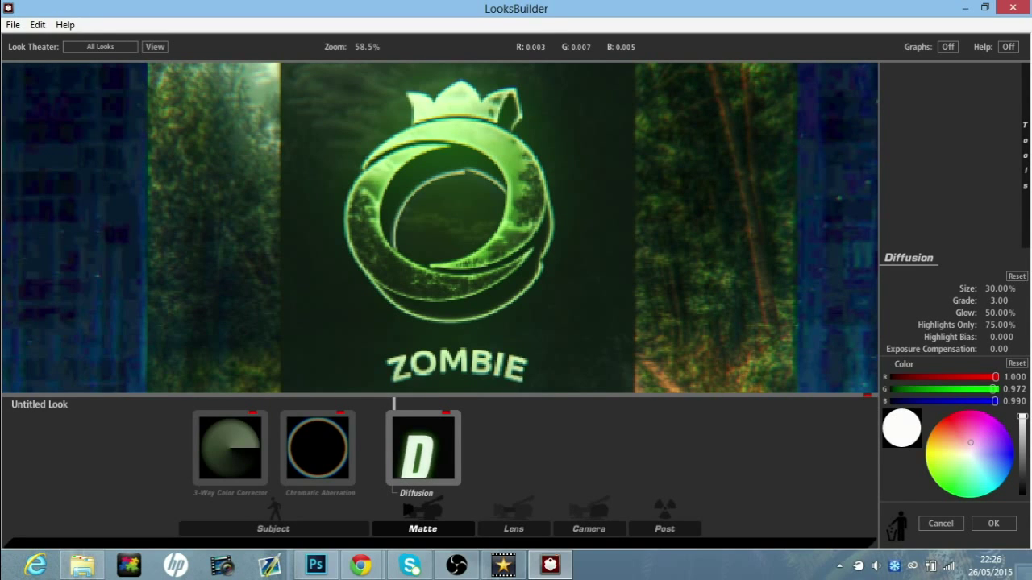
{"action": "left_click", "coordinate": [970, 457]}
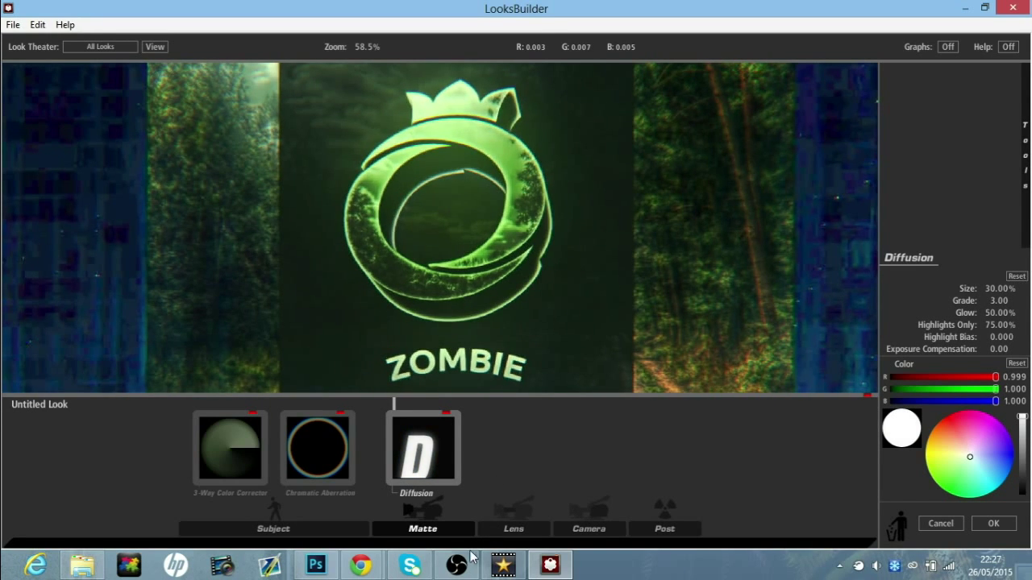
{"action": "mouse_move", "coordinate": [1025, 183]}
{"action": "left_click", "coordinate": [843, 76]}
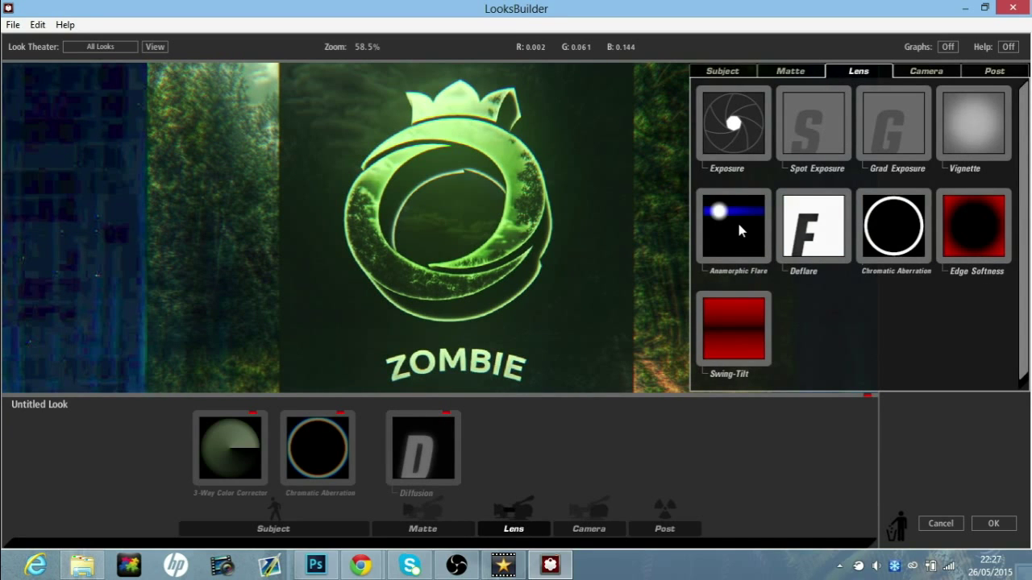
- Add a white Anamorphic Flare to the look and try threshold values between 0.76 and 1.22
{"action": "left_click_drag", "start_coordinate": [739, 228], "coordinate": [456, 428]}
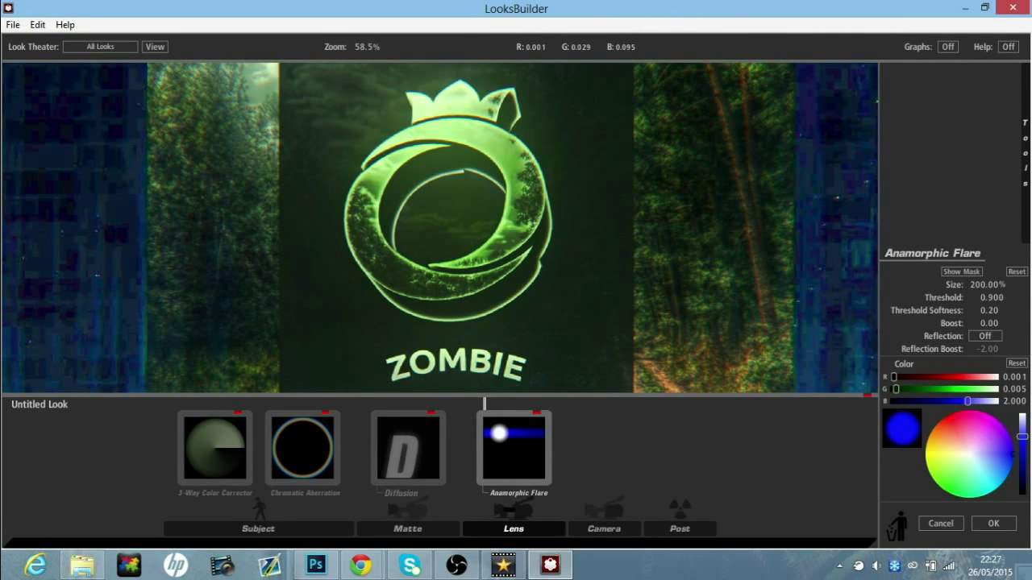
{"action": "left_click", "coordinate": [968, 457]}
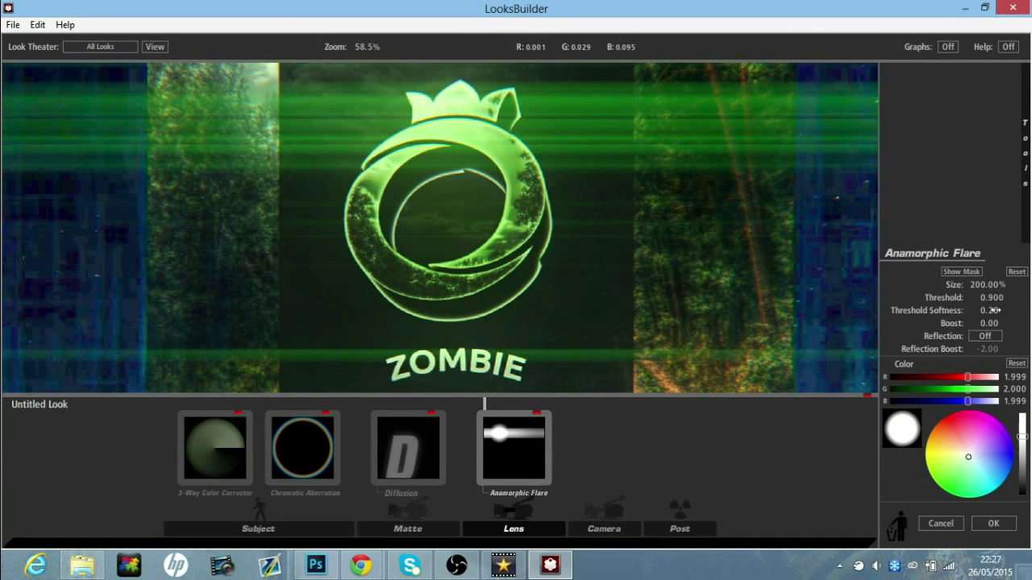
{"action": "left_click_drag", "start_coordinate": [992, 298], "coordinate": [976, 297]}
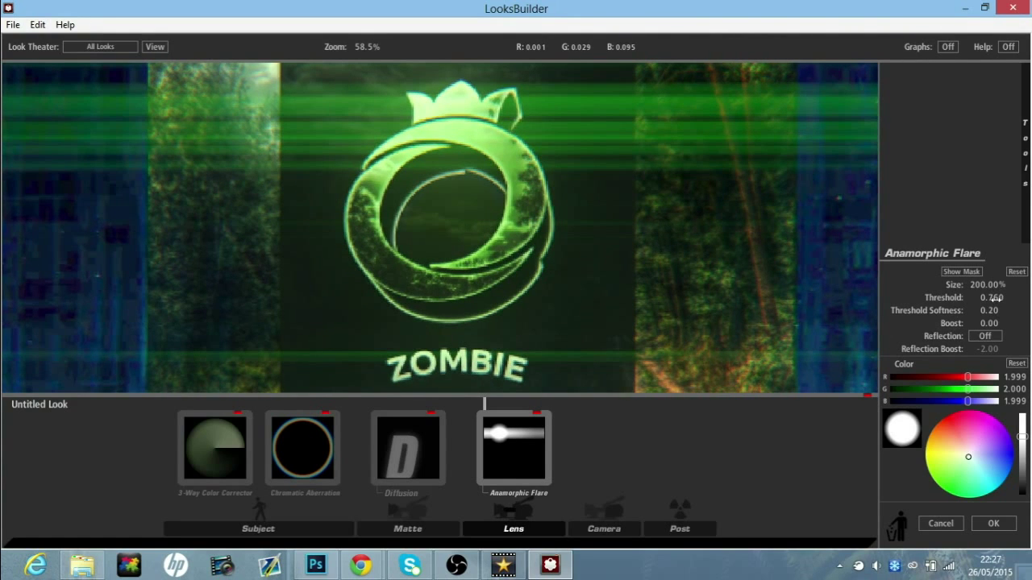
{"action": "mouse_move", "coordinate": [995, 297]}
{"action": "left_mouse_down"}
{"action": "mouse_move", "coordinate": [1014, 298]}
{"action": "mouse_move", "coordinate": [993, 297]}
{"action": "left_mouse_up"}
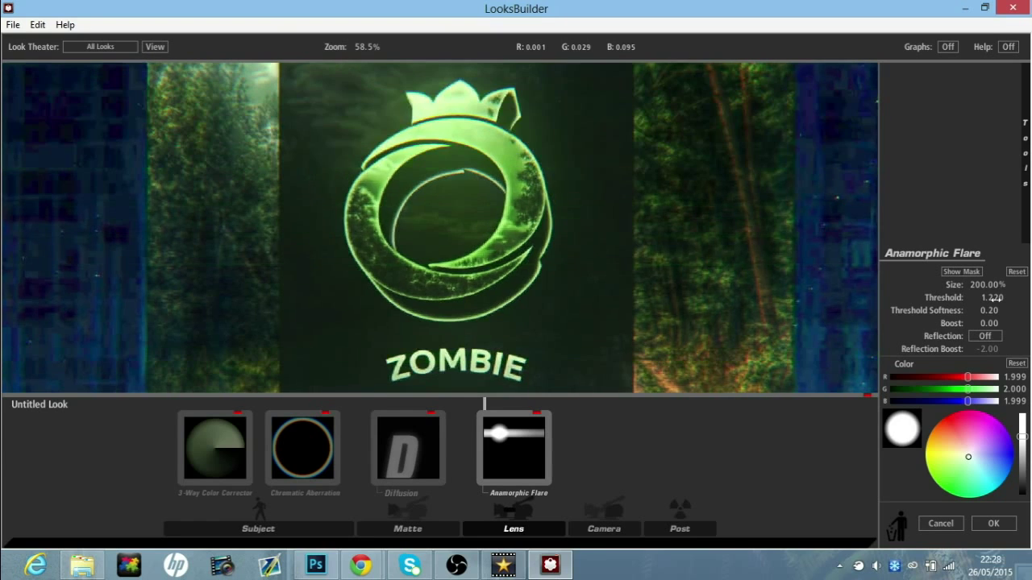
{"action": "left_click_drag", "start_coordinate": [993, 297], "coordinate": [996, 298]}
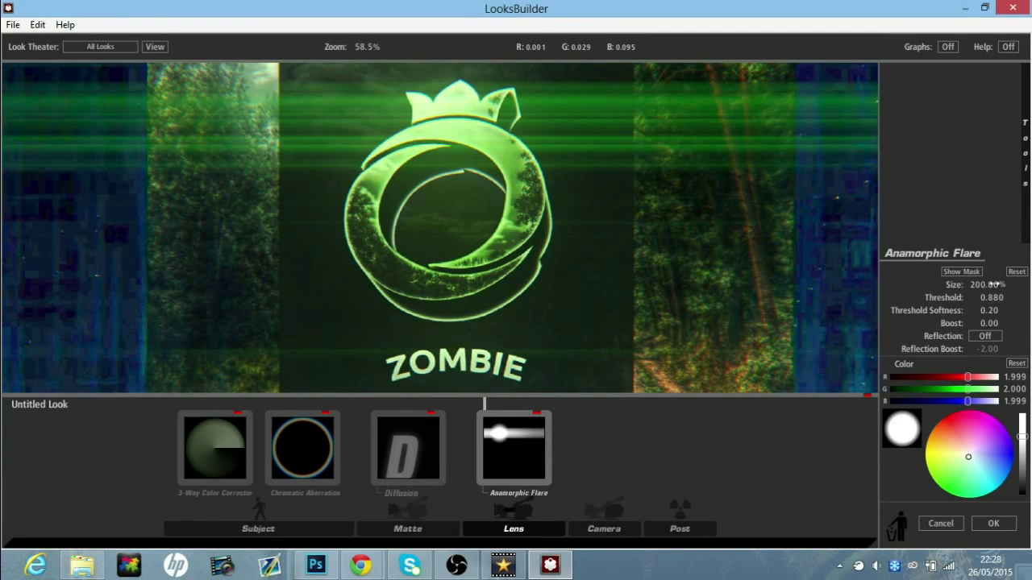
- Adjust the flare size to 50.89% and raise the threshold to about 1.14 to dim the streaks
{"action": "left_click_drag", "start_coordinate": [996, 285], "coordinate": [996, 285]}
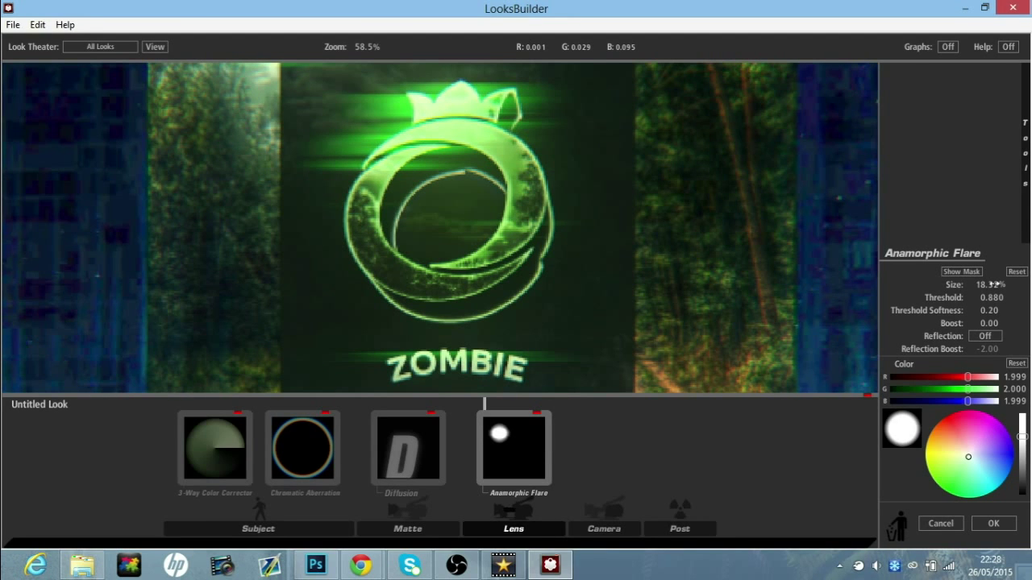
{"action": "left_click_drag", "start_coordinate": [996, 285], "coordinate": [991, 297]}
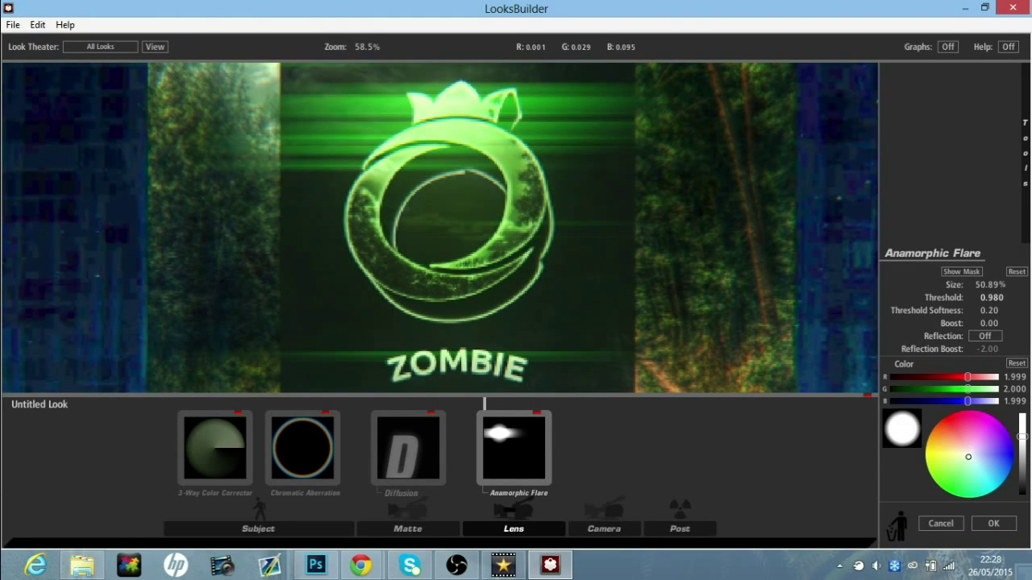
{"action": "left_click_drag", "start_coordinate": [991, 298], "coordinate": [988, 299]}
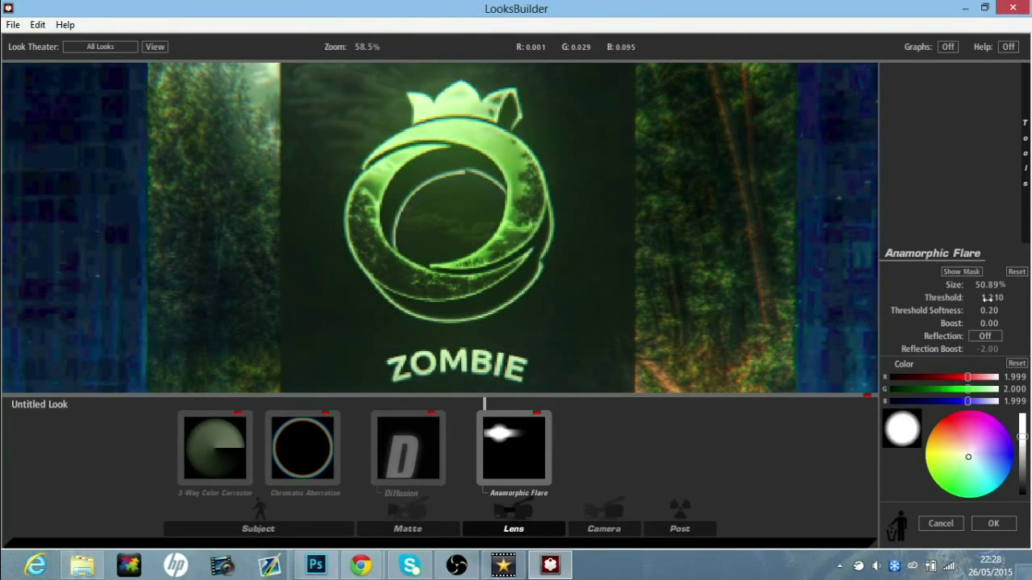
{"action": "left_click_drag", "start_coordinate": [987, 298], "coordinate": [987, 298]}
{"action": "mouse_move", "coordinate": [1027, 177]}
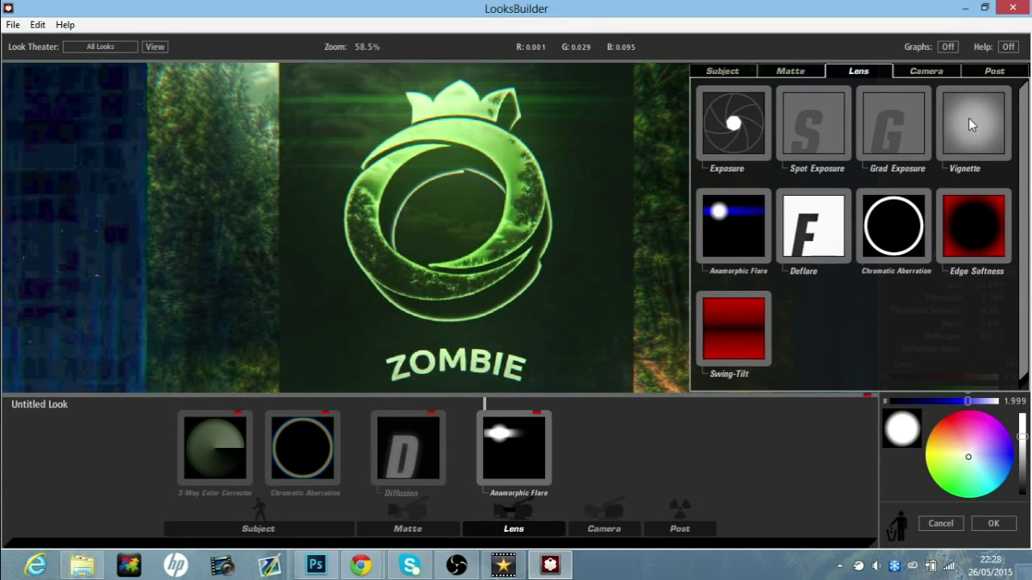
- Add a Vignette and an Edge Softness to the Magic Bullet Looks chain
{"action": "left_click_drag", "start_coordinate": [968, 118], "coordinate": [559, 429]}
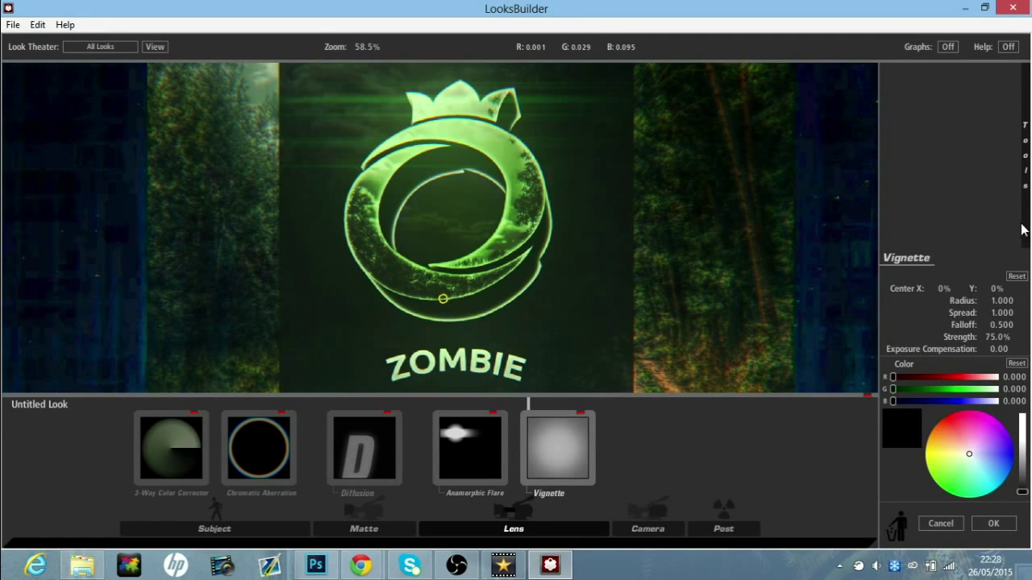
{"action": "mouse_move", "coordinate": [1024, 223]}
{"action": "mouse_move", "coordinate": [974, 253]}
{"action": "left_mouse_down"}
{"action": "mouse_move", "coordinate": [561, 441]}
{"action": "mouse_move", "coordinate": [559, 457]}
{"action": "mouse_move", "coordinate": [603, 454]}
{"action": "mouse_move", "coordinate": [581, 453]}
{"action": "left_mouse_up"}
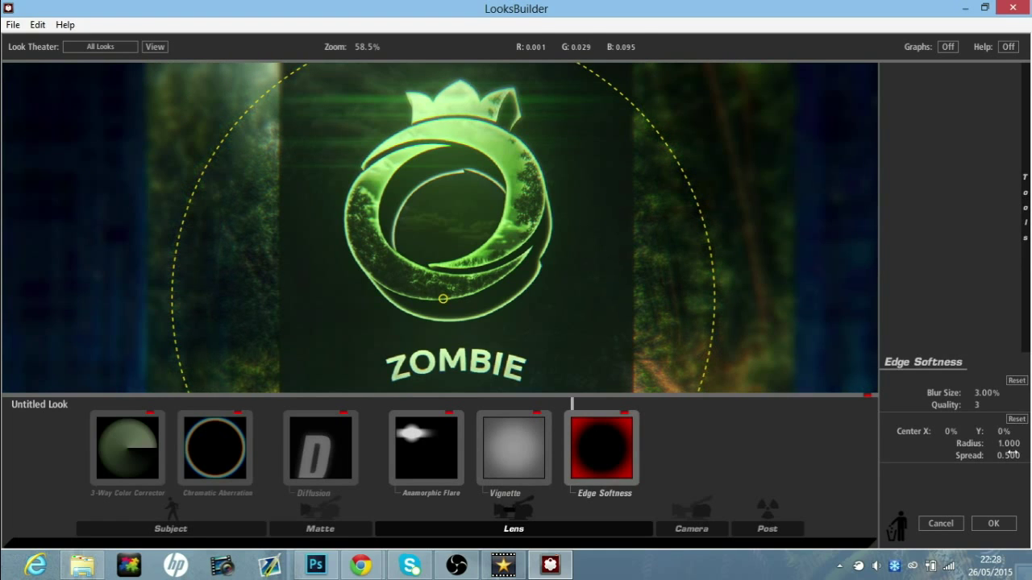
- Shrink the Edge Softness radius to 0.761 and move its centre up over the logo
{"action": "left_click_drag", "start_coordinate": [1009, 443], "coordinate": [1007, 442]}
{"action": "scroll", "coordinate": [496, 173], "scroll_direction": "down", "scroll_amount": 2}
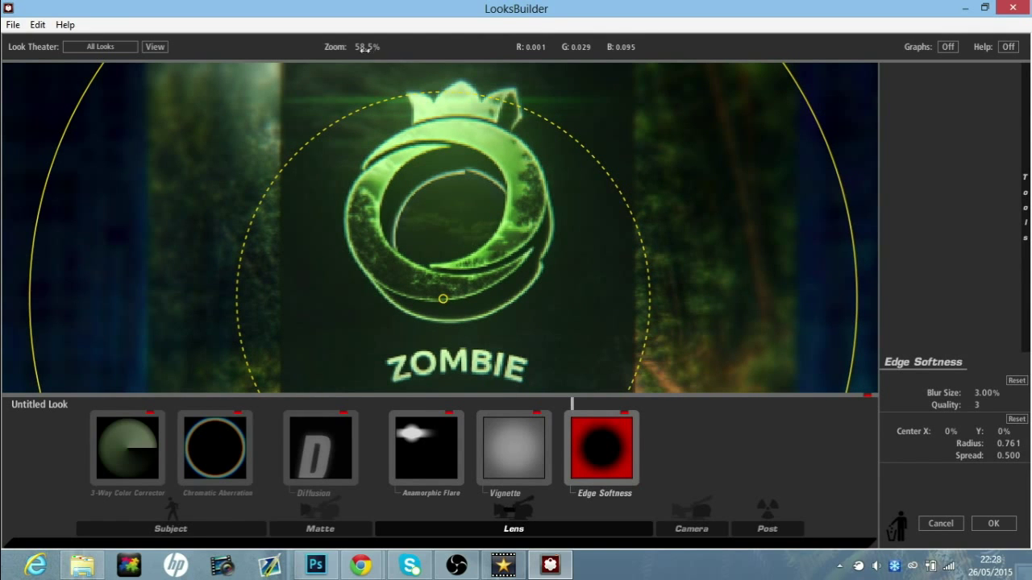
{"action": "left_click_drag", "start_coordinate": [597, 251], "coordinate": [596, 199]}
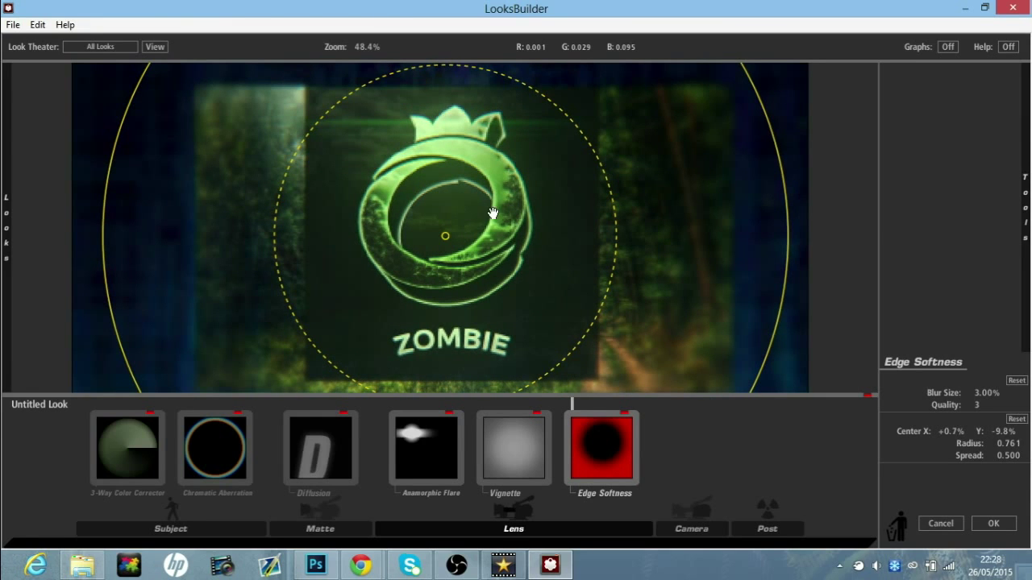
{"action": "left_click", "coordinate": [740, 497]}
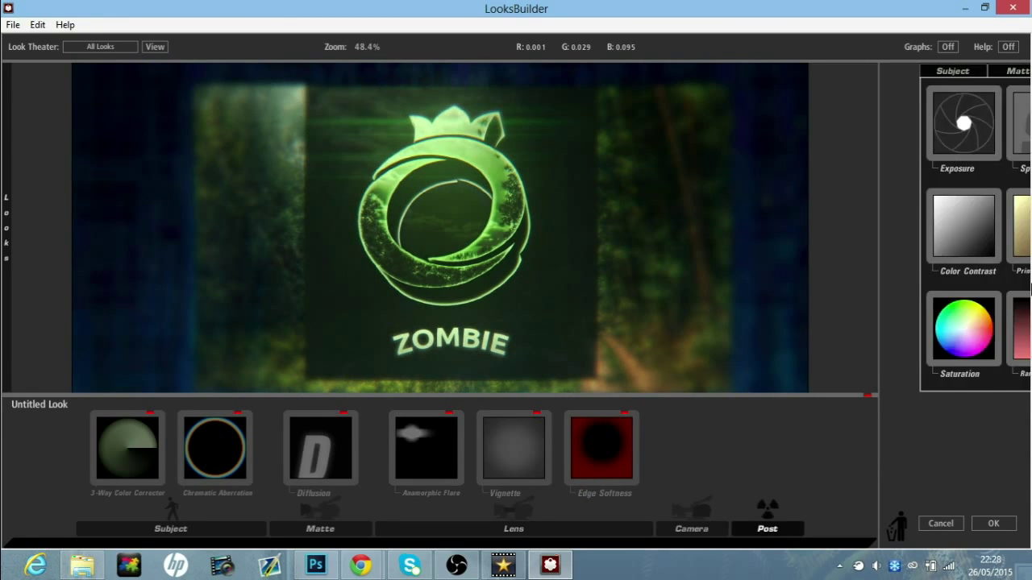
- Apply the Magic Bullet look to the Group 1 copy layer back in Photoshop
{"action": "left_click", "coordinate": [991, 522]}
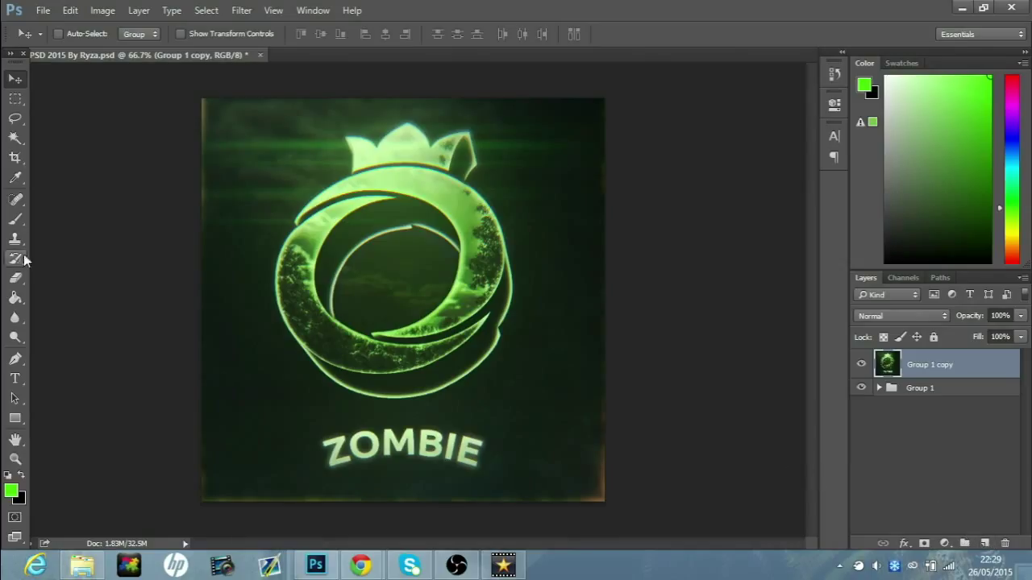
{"action": "left_click", "coordinate": [16, 282]}
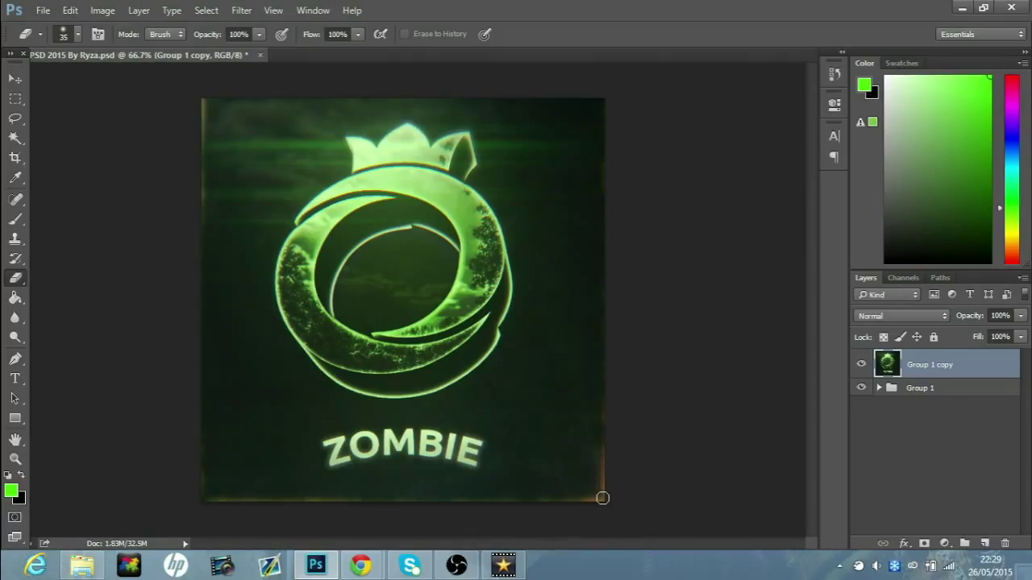
- Erase the light streaks along the bottom and right edges, then set the layer opacity to 59%
{"action": "left_click", "coordinate": [602, 498], "text": "shift"}
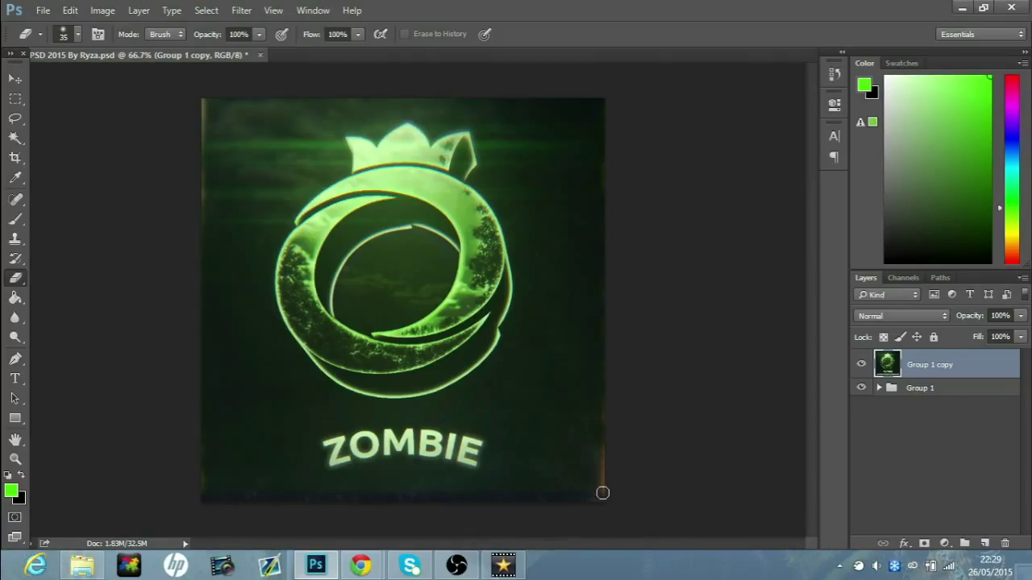
{"action": "left_click_drag", "start_coordinate": [602, 492], "coordinate": [601, 379]}
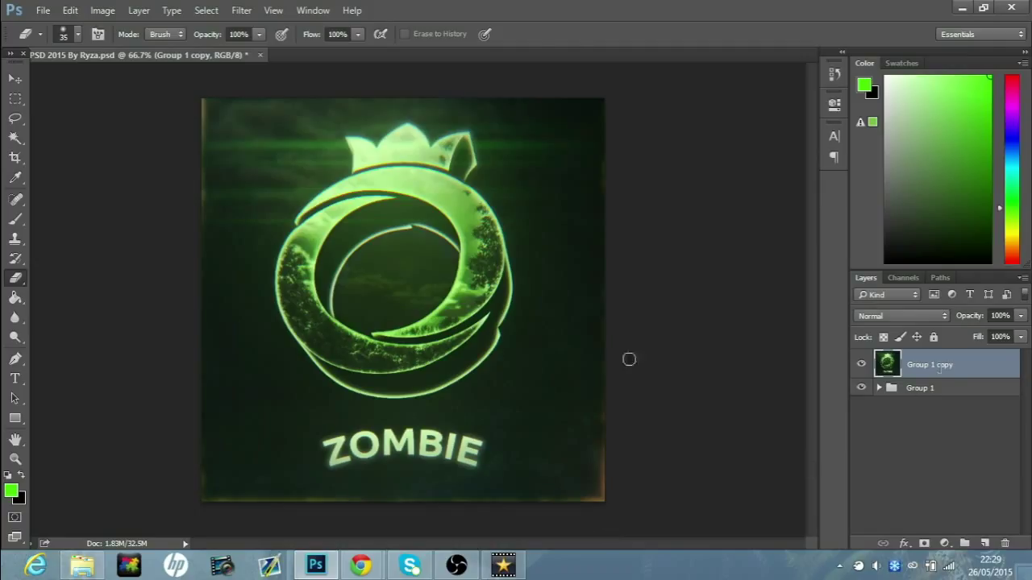
{"action": "left_click", "coordinate": [18, 78]}
{"action": "left_click", "coordinate": [1021, 315]}
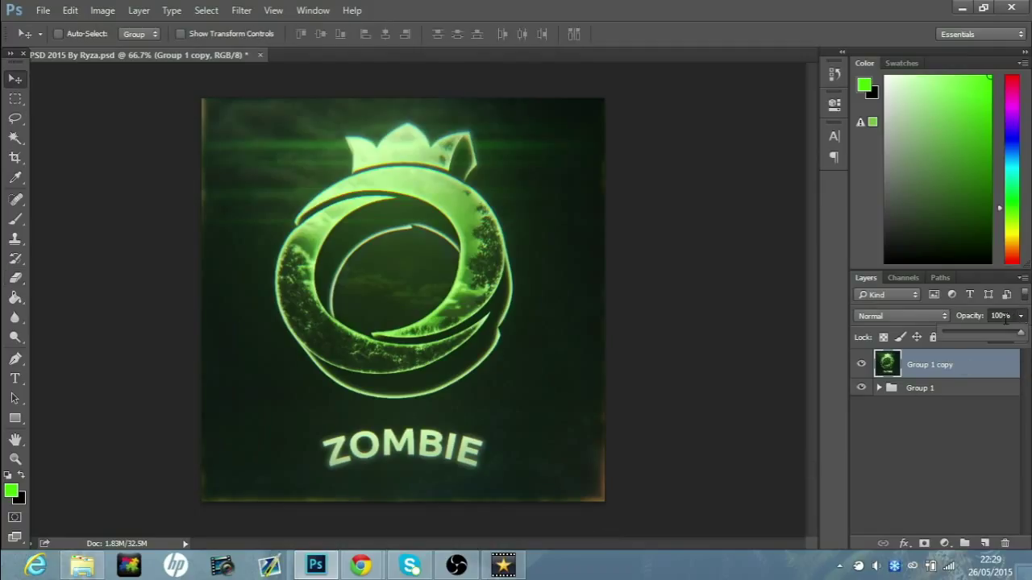
{"action": "left_click_drag", "start_coordinate": [1020, 332], "coordinate": [991, 336]}
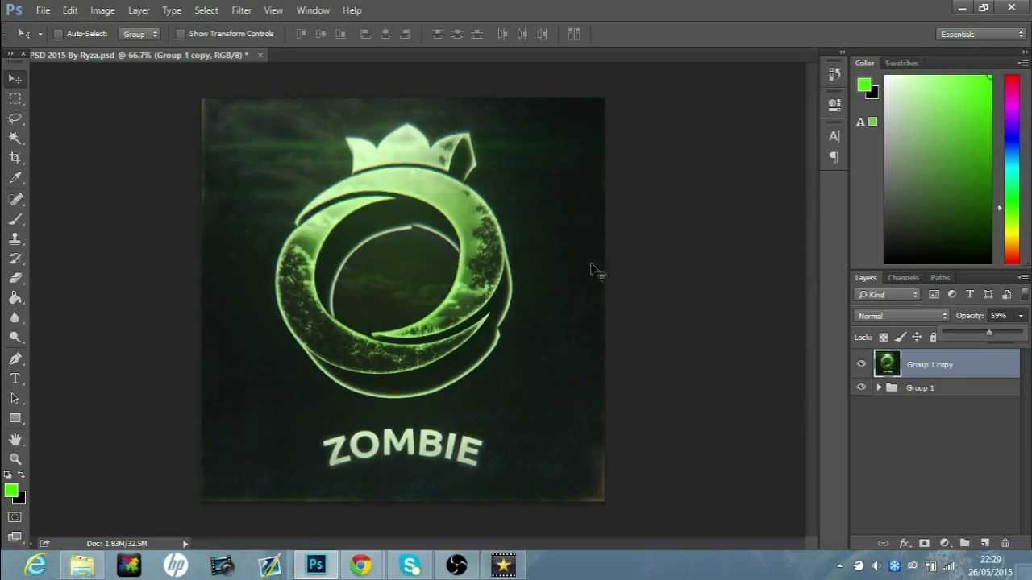
- Try a 110% free transform on the graded layer, then cancel it
{"action": "left_click", "coordinate": [383, 329]}
{"action": "key", "text": "ctrl+t"}
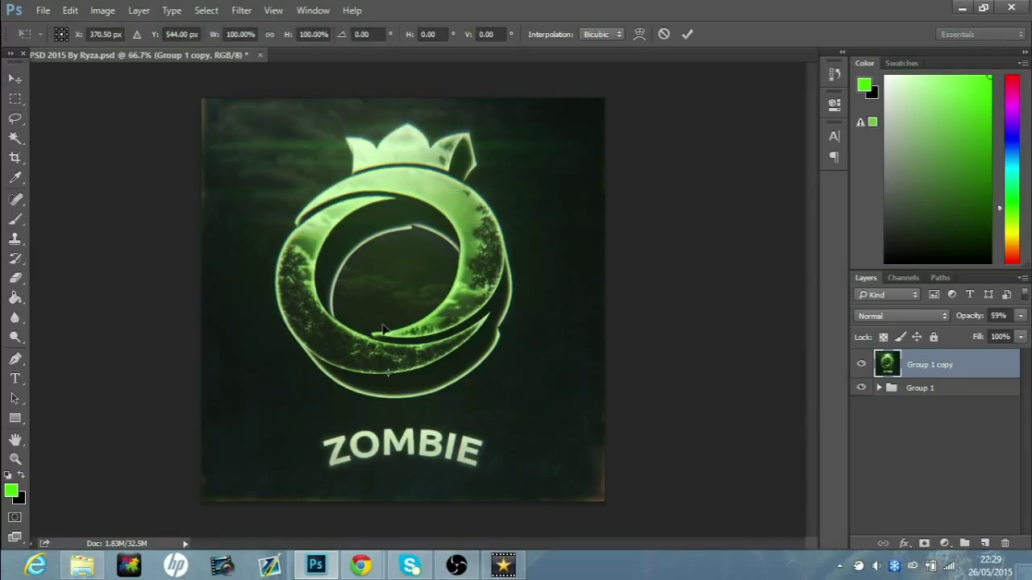
{"action": "left_click", "coordinate": [313, 33]}
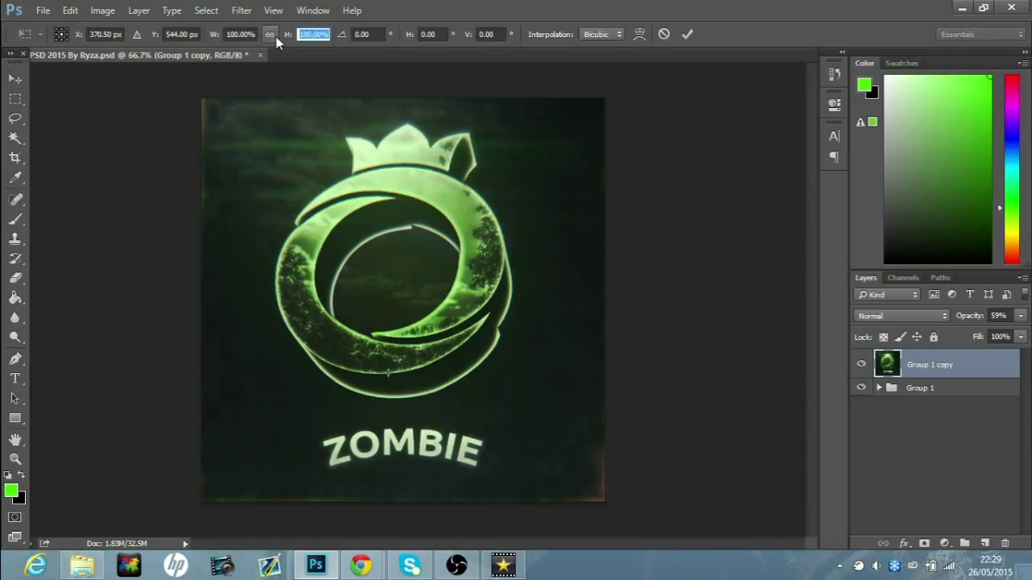
{"action": "type", "text": "110"}
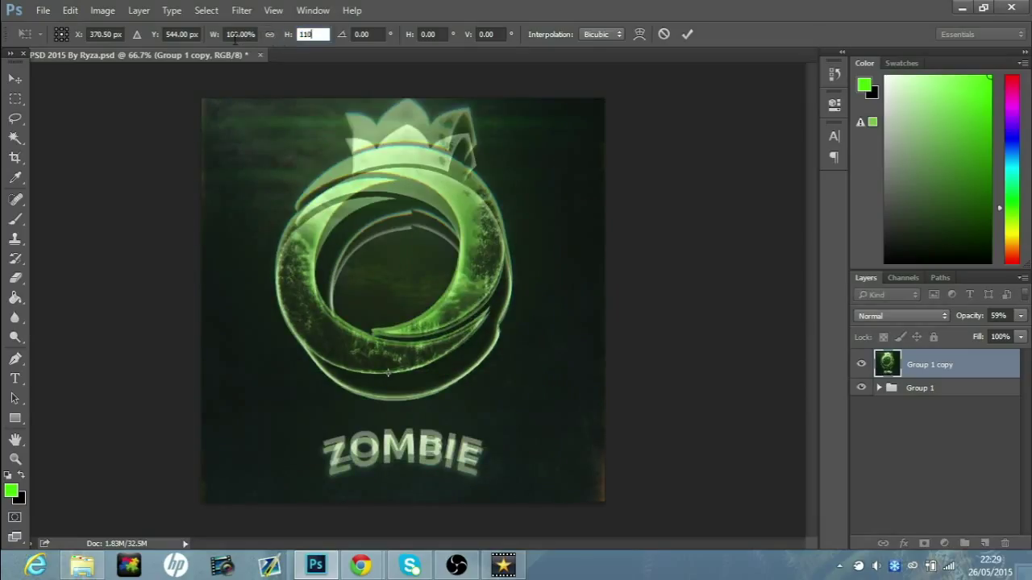
{"action": "left_click", "coordinate": [256, 34]}
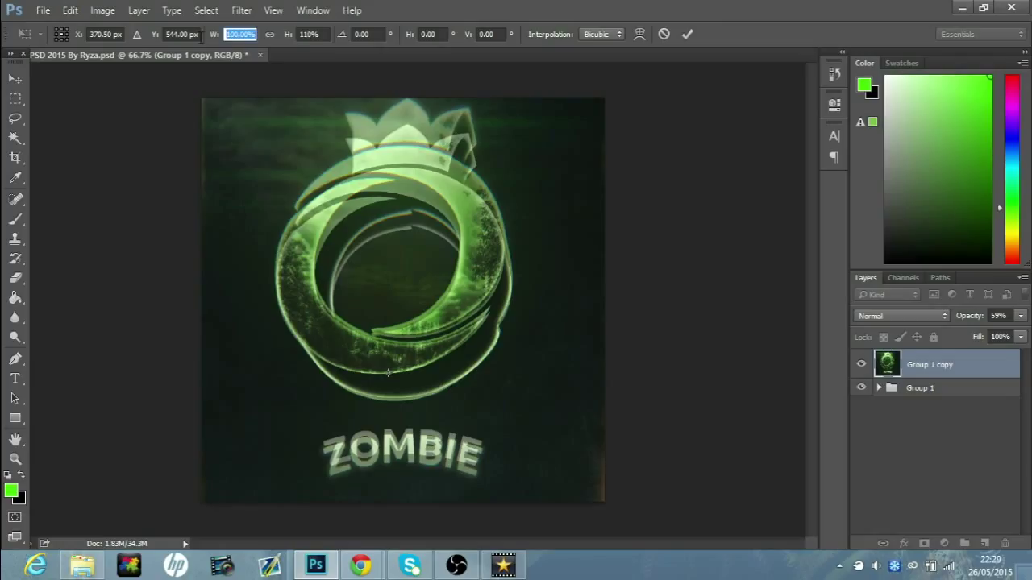
{"action": "left_click", "coordinate": [665, 34]}
- Duplicate the graded layer and scale the copy to 110% width and height
{"action": "key", "text": "ctrl+j"}
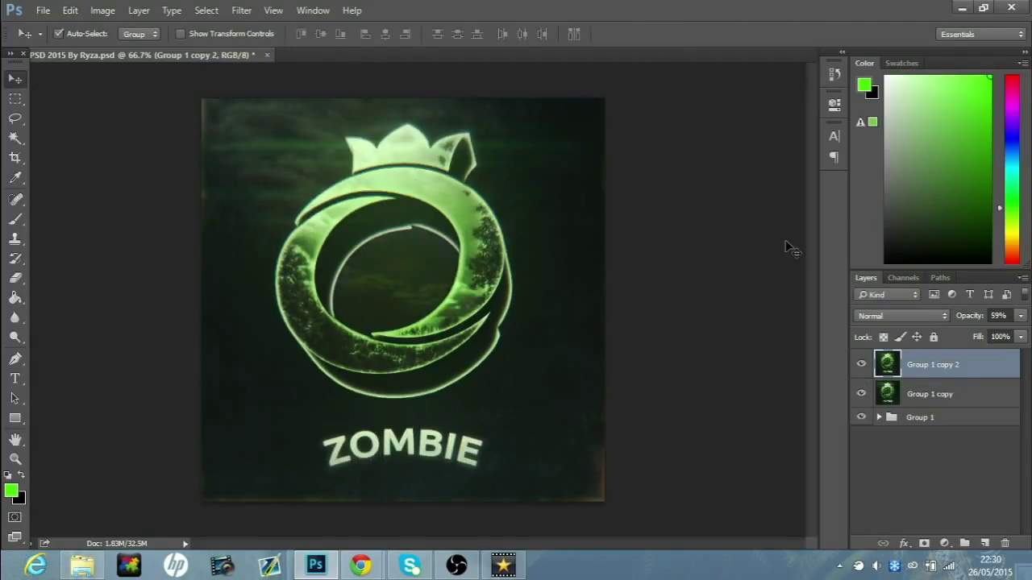
{"action": "key", "text": "t"}
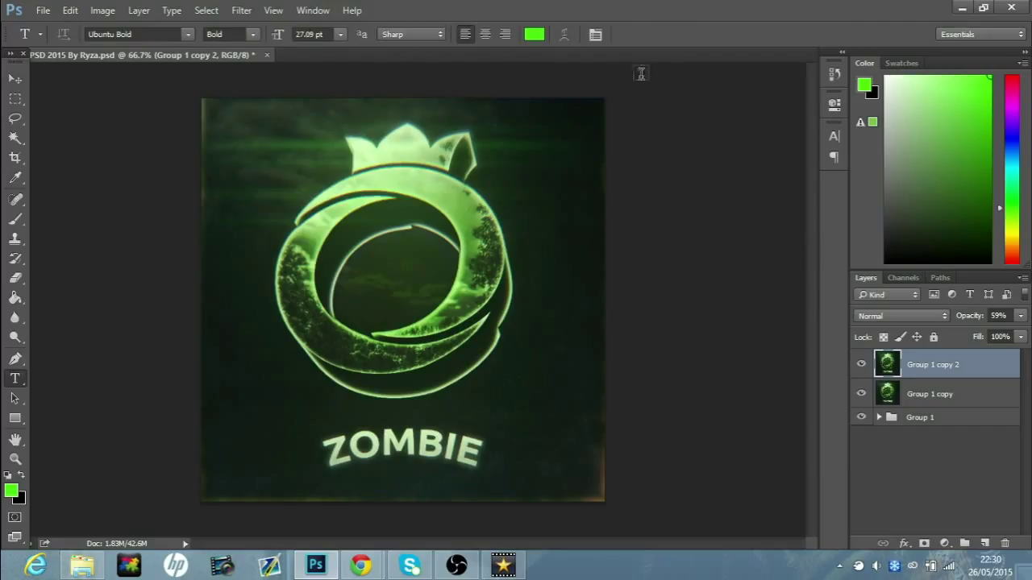
{"action": "left_click", "coordinate": [14, 78]}
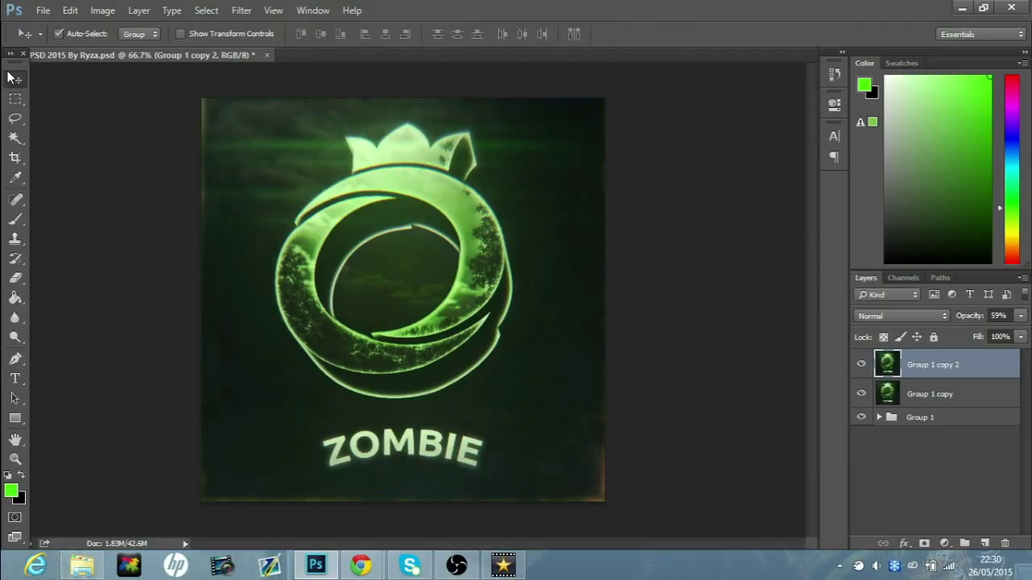
{"action": "key", "text": "ctrl+t"}
{"action": "left_click", "coordinate": [314, 34]}
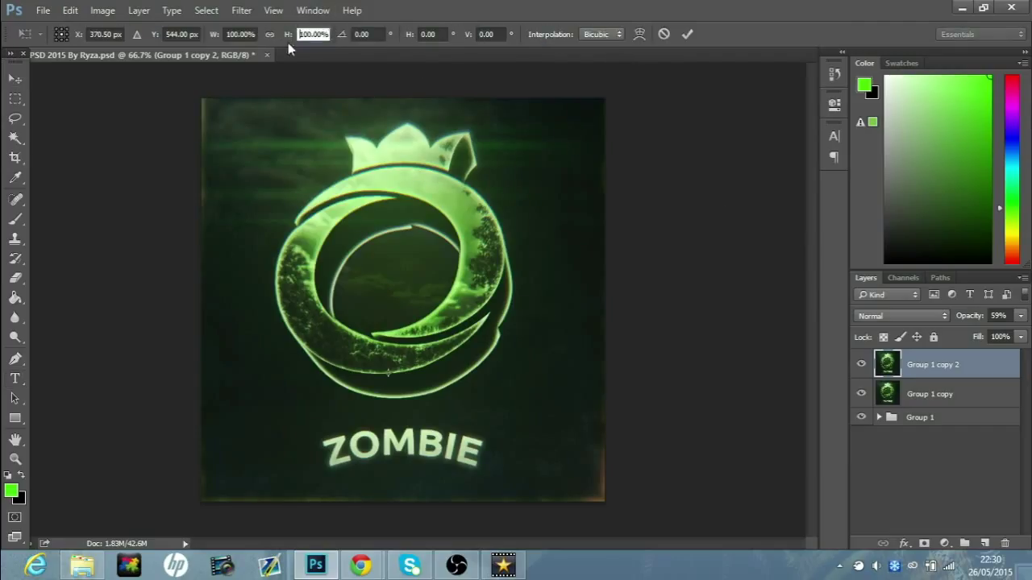
{"action": "double_click", "coordinate": [313, 34]}
{"action": "type", "text": "110"}
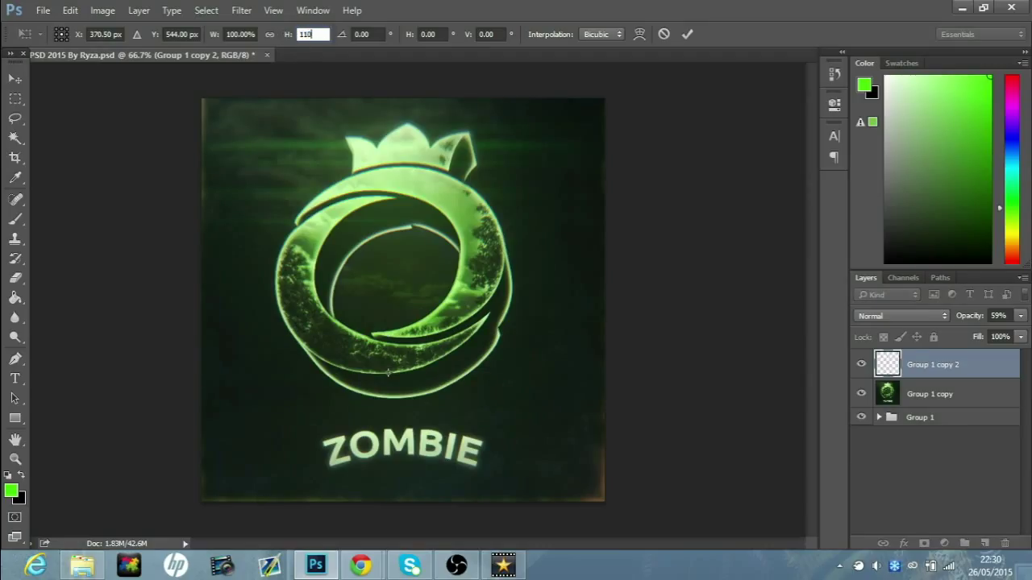
{"action": "left_click", "coordinate": [233, 34]}
{"action": "type", "text": "110"}
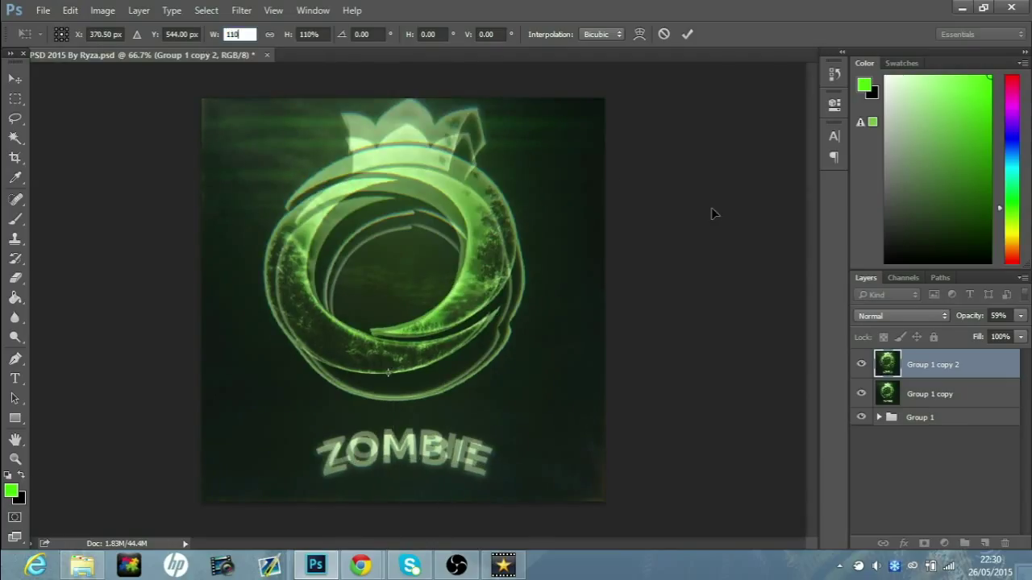
{"action": "key", "text": "Return"}
- Fade the duplicate layer's opacity down to 6%
{"action": "left_click", "coordinate": [1017, 317]}
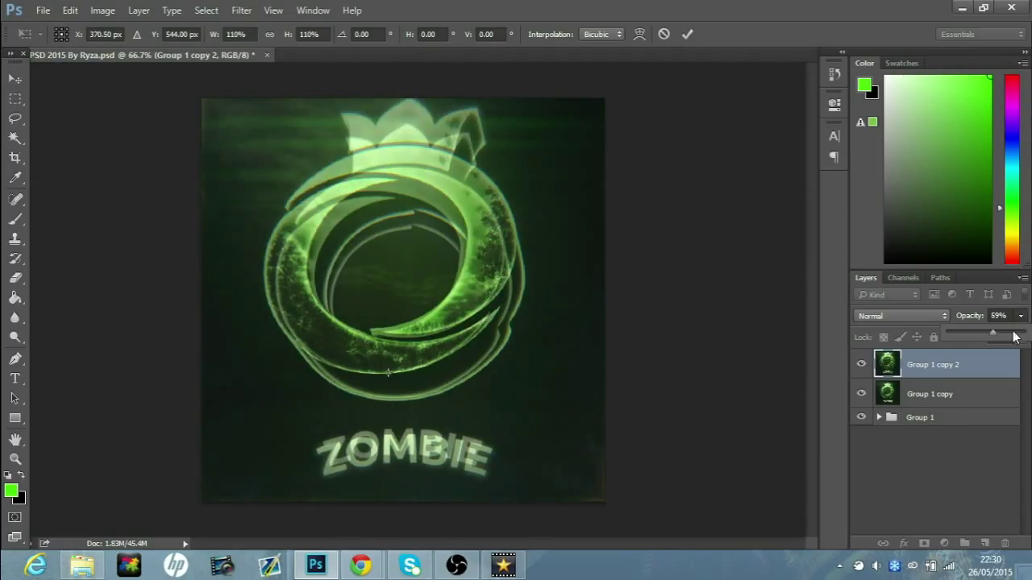
{"action": "left_click_drag", "start_coordinate": [1015, 332], "coordinate": [1025, 333]}
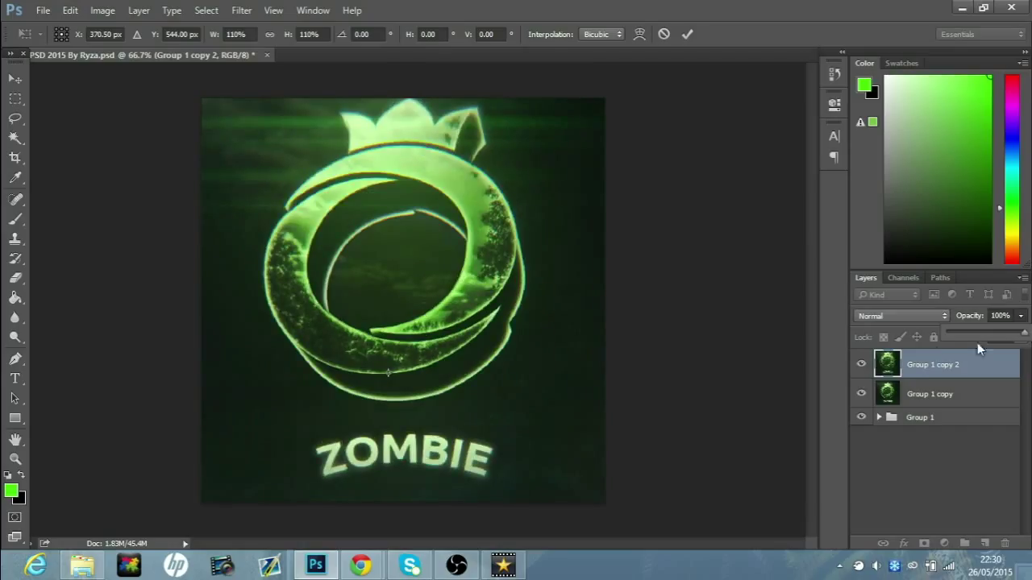
{"action": "left_click_drag", "start_coordinate": [984, 332], "coordinate": [952, 332]}
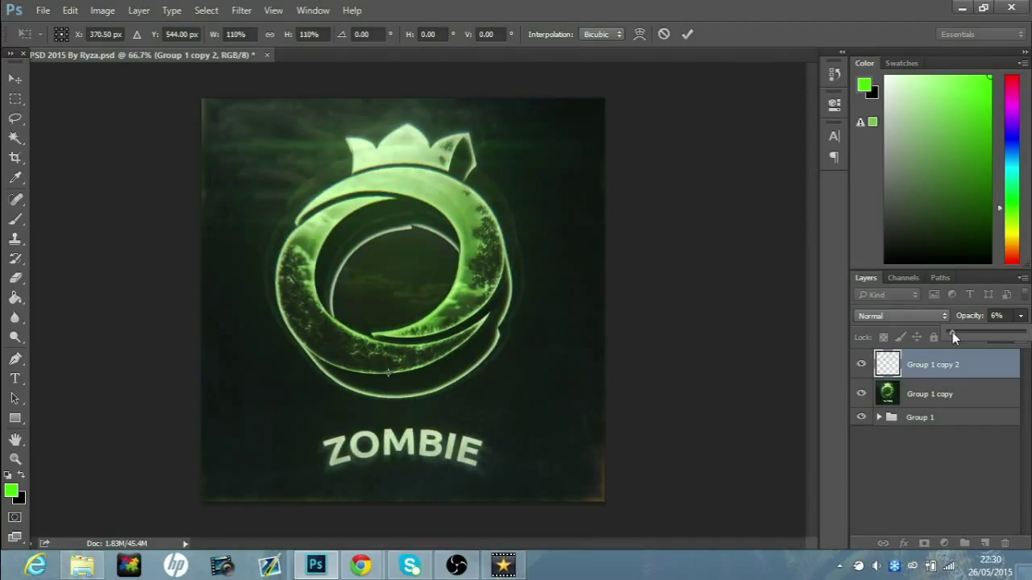
- Commit the 110% enlargement of Group 1 copy 2, keeping it at 6% opacity
{"action": "left_click", "coordinate": [951, 440]}
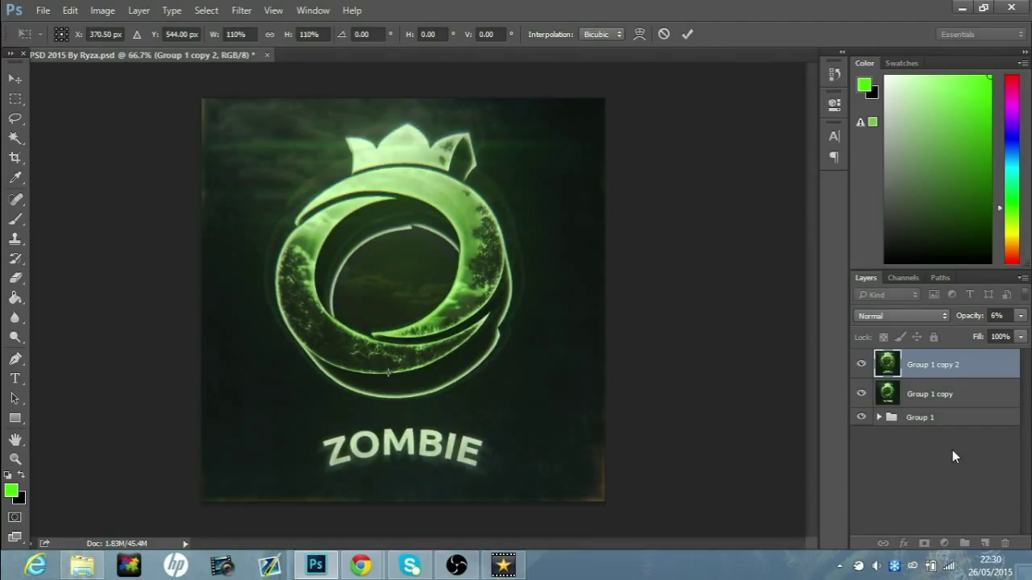
{"action": "left_click", "coordinate": [688, 34]}
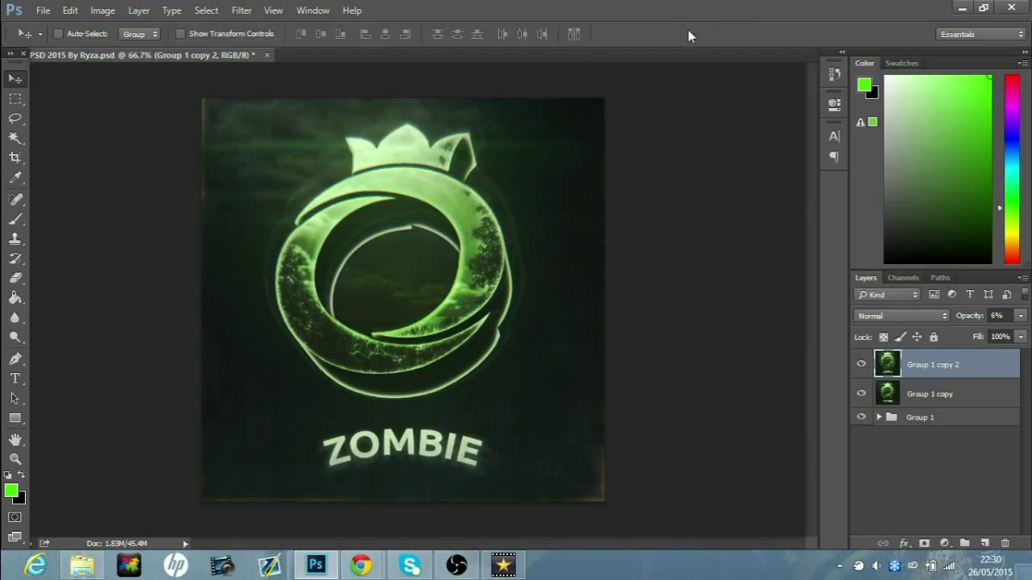